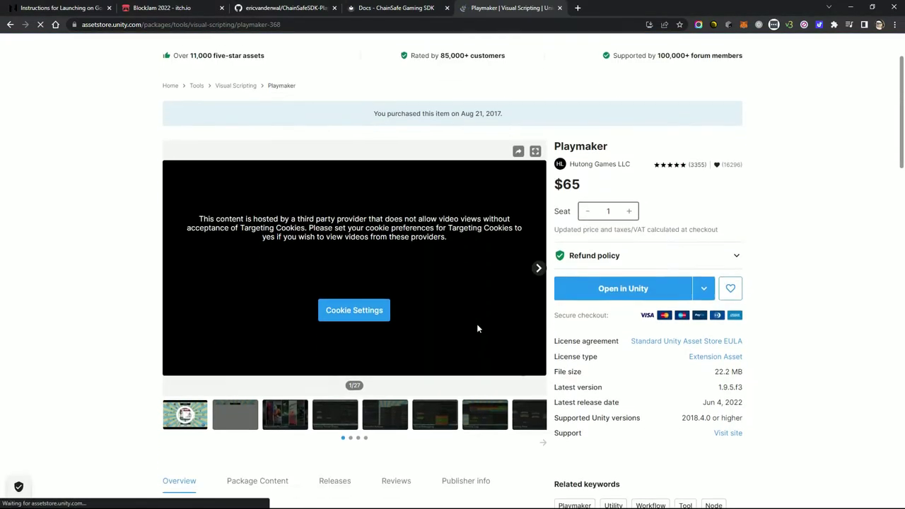
Browse Playmaker's Asset Store preview images, second through Intuitive Visual States, scrolling the page
scroll(477, 325, "down", 2)
left_click(252, 320)
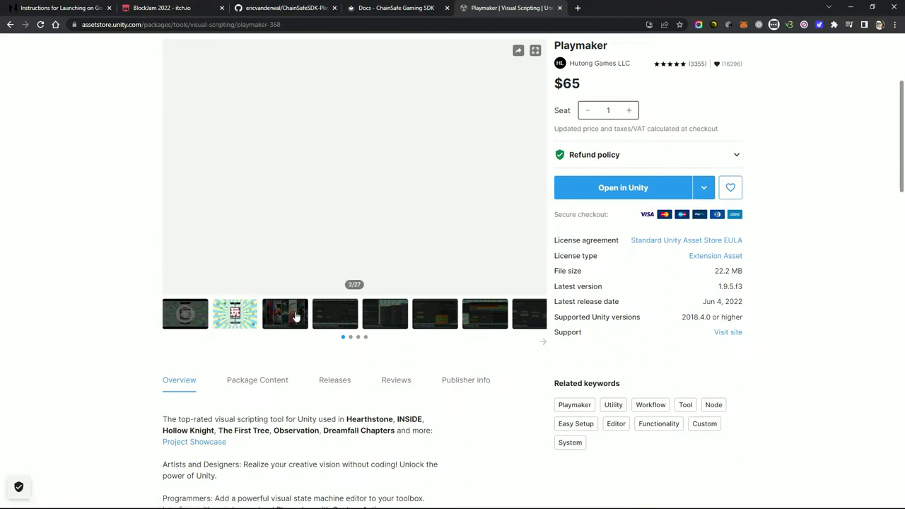
left_click(297, 318)
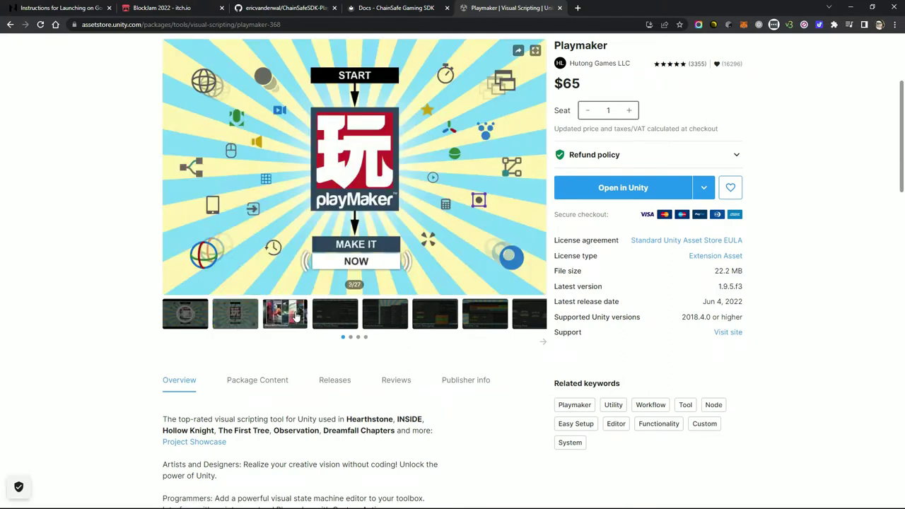
left_click(320, 320)
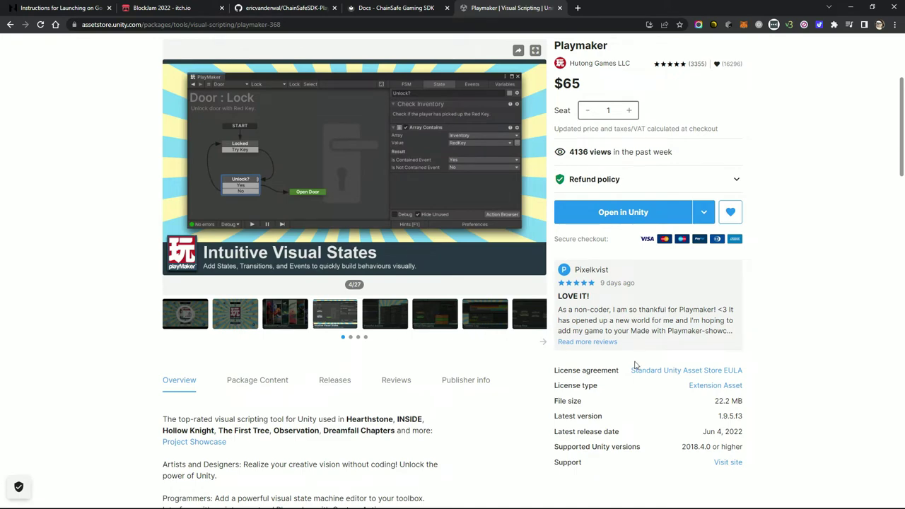
scroll(673, 185, "up", 3)
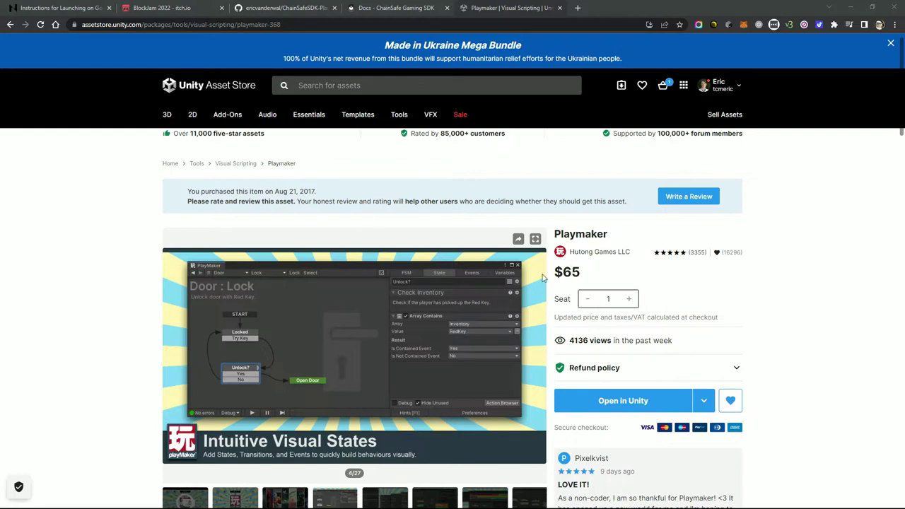
mouse_move(484, 312)
scroll(702, 291, "down", 1)
scroll(748, 167, "up", 2)
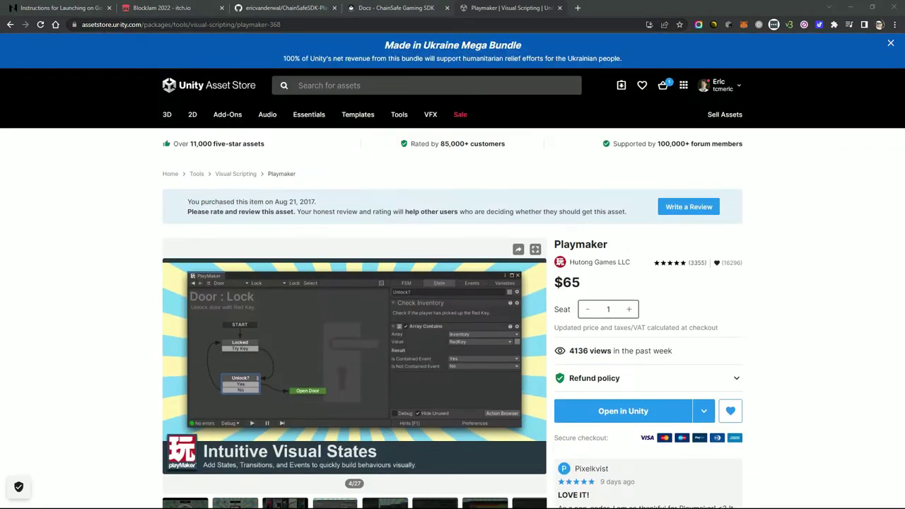
scroll(791, 203, "down", 3)
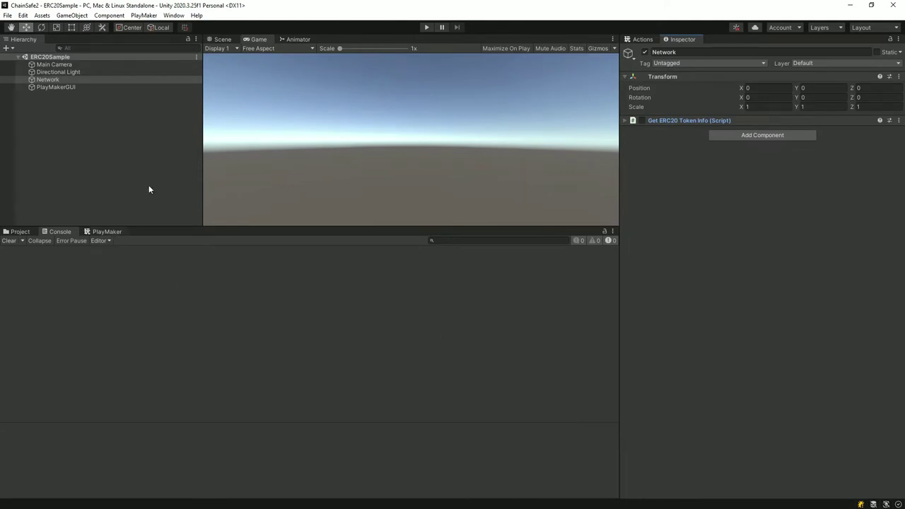
Open the PlayMaker Editor and dock it in the bottom panel
left_click(144, 15)
left_click(150, 27)
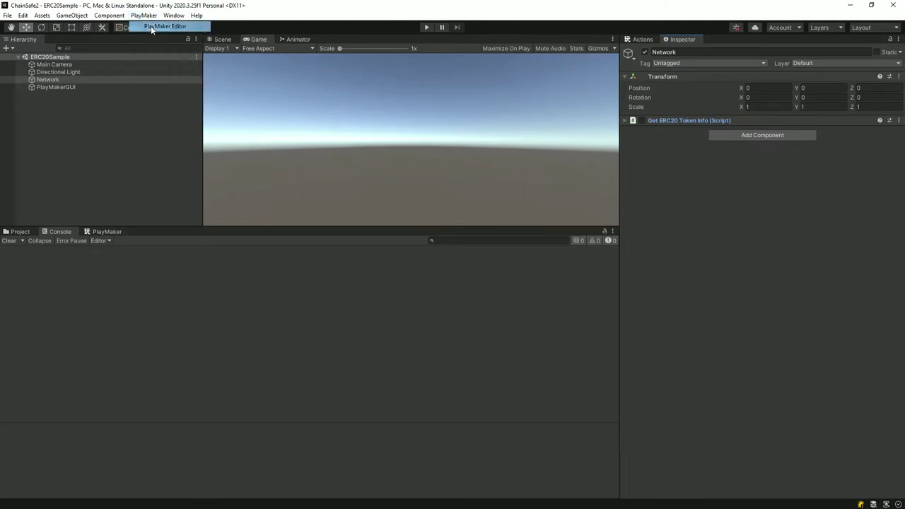
left_click_drag(96, 226, 402, 146)
left_click_drag(193, 20, 373, 172)
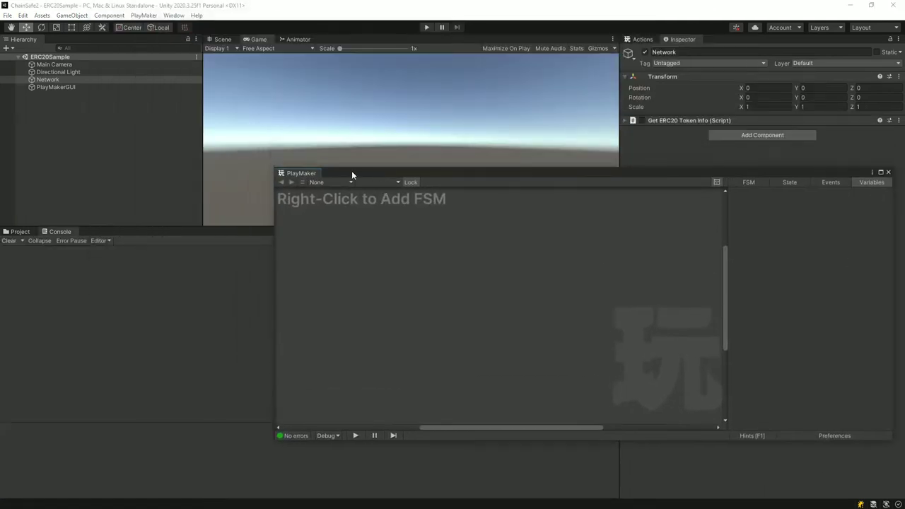
left_click_drag(306, 171, 102, 233)
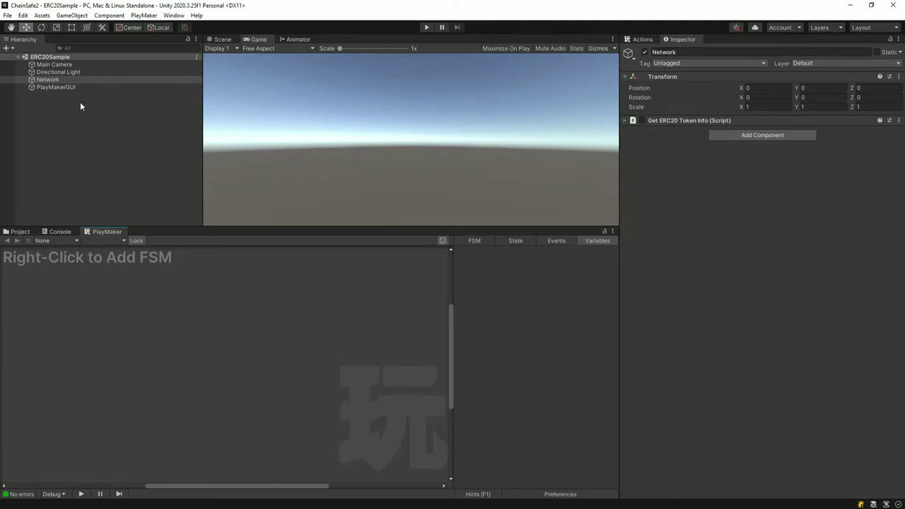
Create an empty GameObject named 'Playmaker Object' in the Hierarchy and select it
left_click(54, 99)
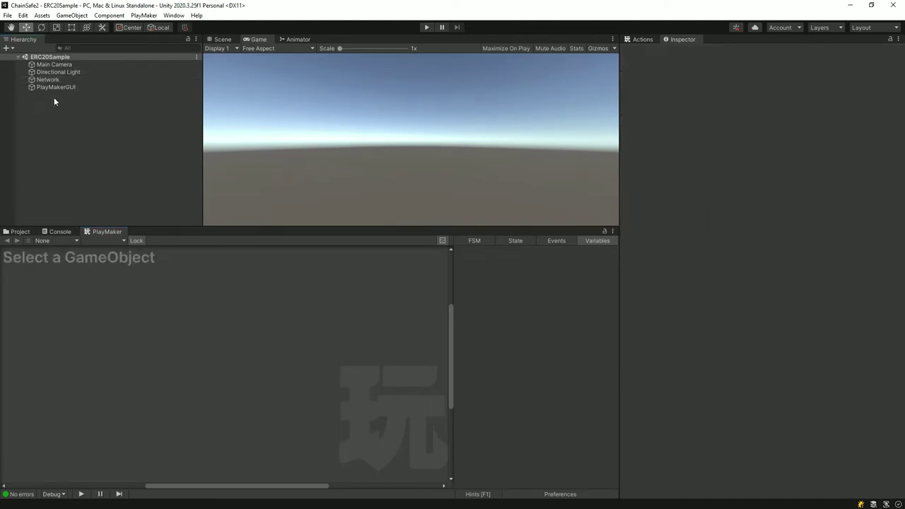
right_click(54, 100)
left_click(95, 212)
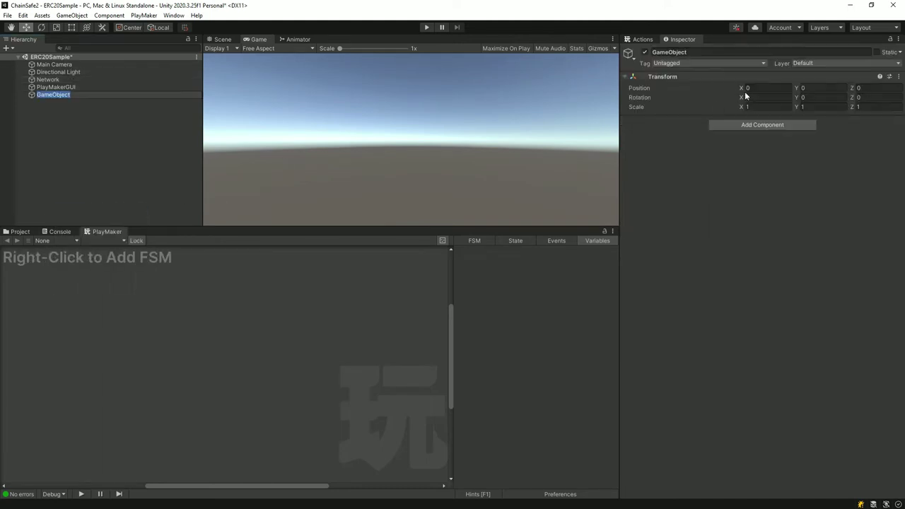
left_click(702, 52)
type("Pla")
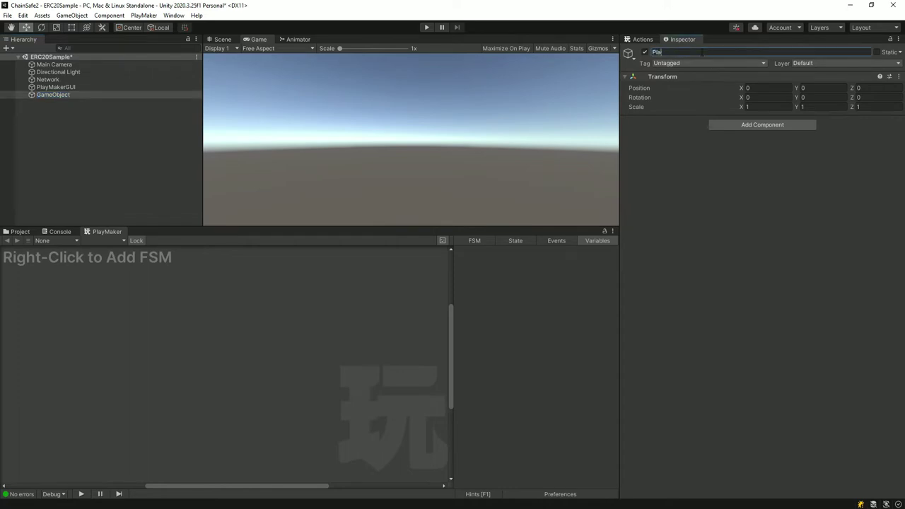
type("ymaker Object")
key("Return")
left_click(87, 82)
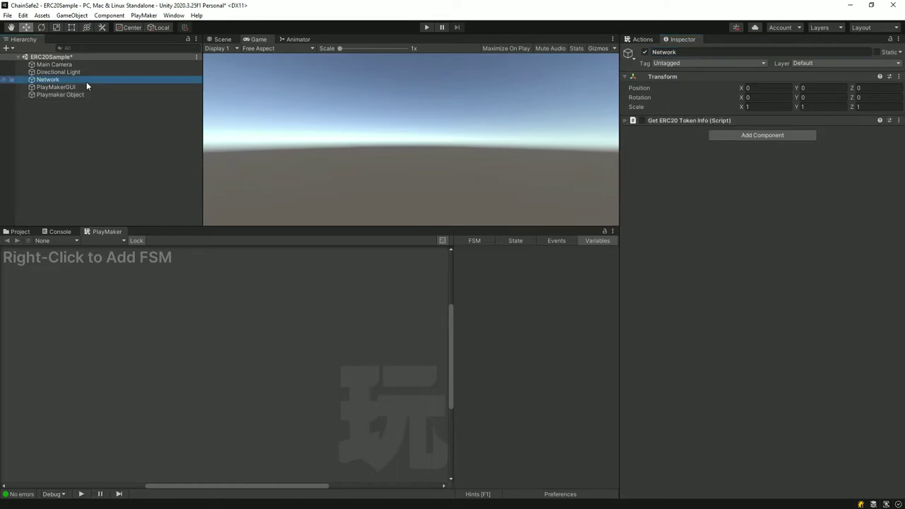
left_click(90, 96)
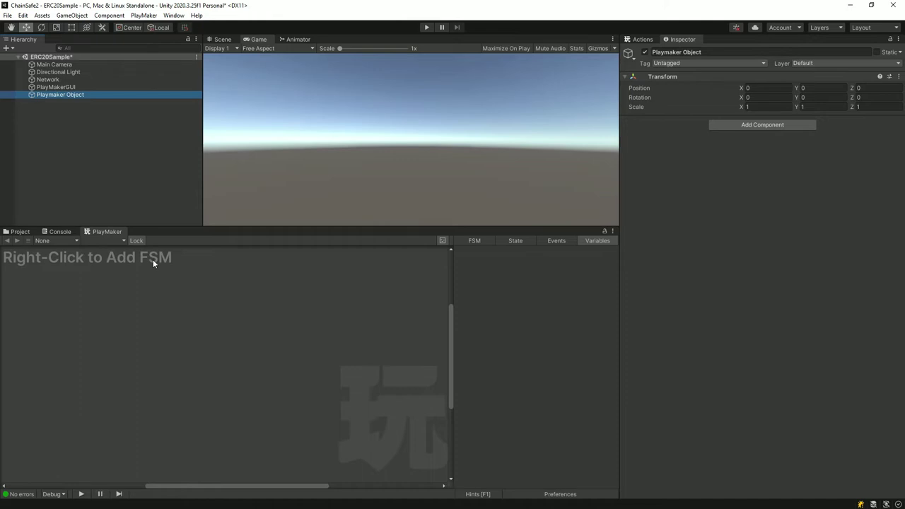
Add a new FSM to Playmaker Object and widen the Game view and graph
right_click(197, 330)
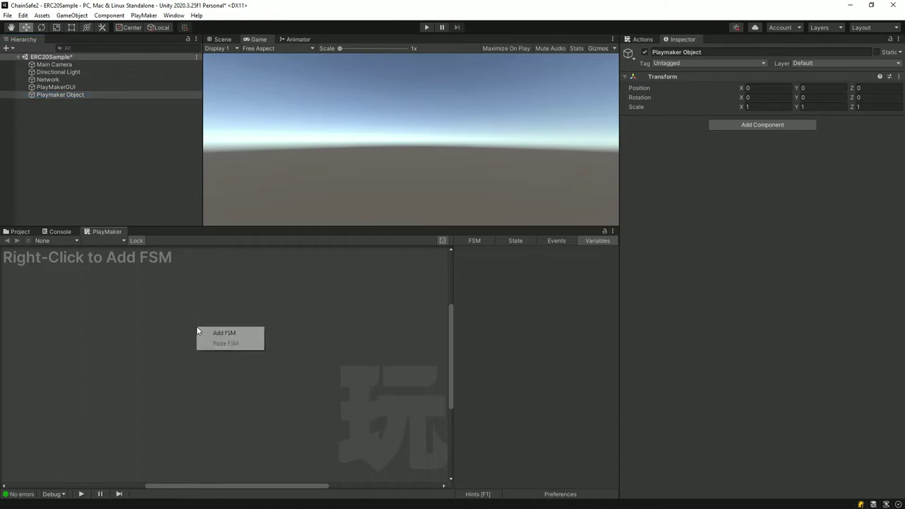
left_click(213, 335)
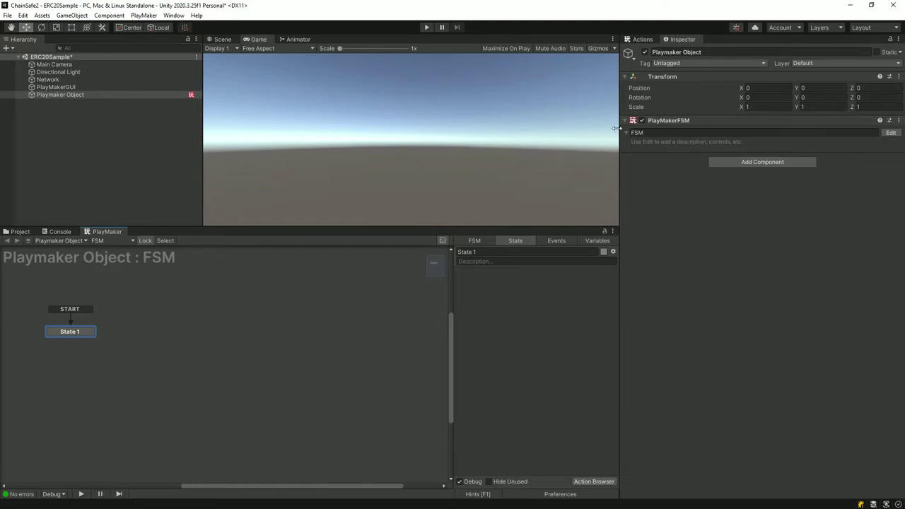
mouse_move(616, 128)
left_mouse_down()
mouse_move(443, 128)
mouse_move(645, 128)
mouse_move(632, 128)
left_mouse_up()
Compare the PlayMakerGUI component settings with Playmaker Object's FSM component
left_click(68, 87)
left_click(68, 94)
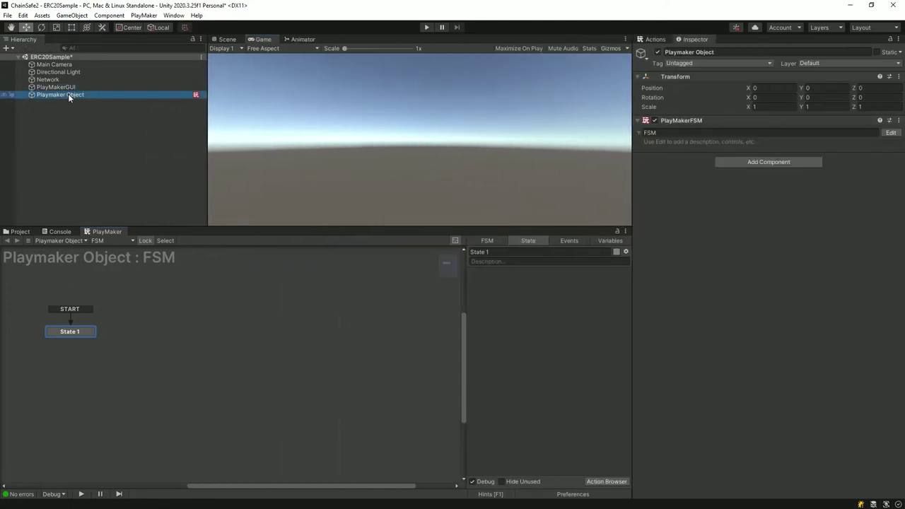
left_click(71, 87)
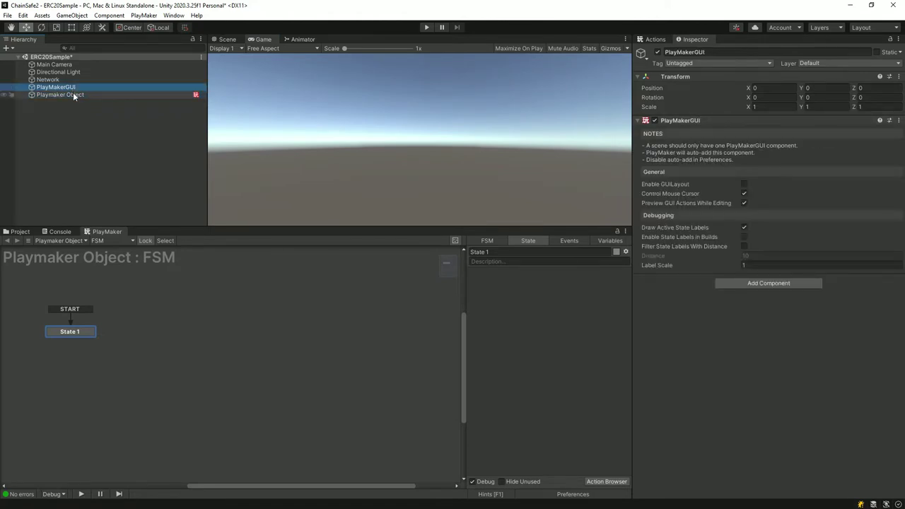
left_click(73, 95)
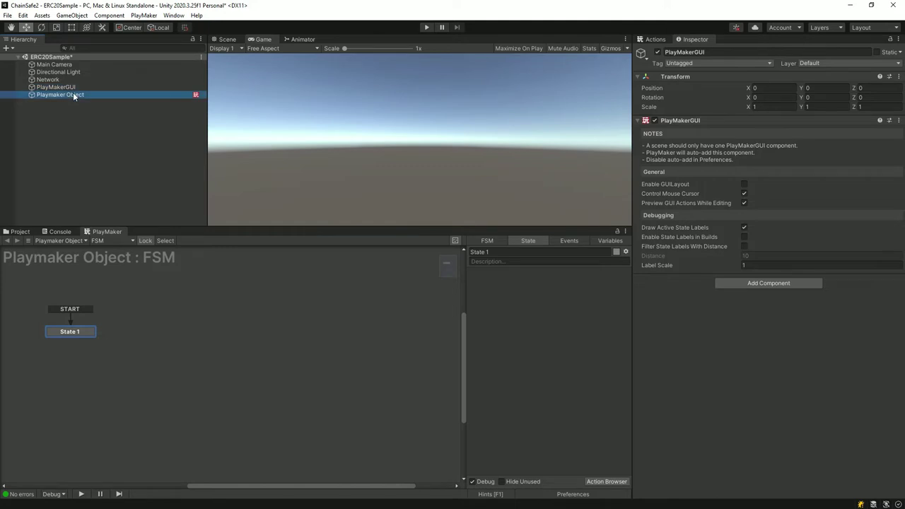
Make the PlayMaker area taller, widen the State panel, and centre State 1
left_click(145, 240)
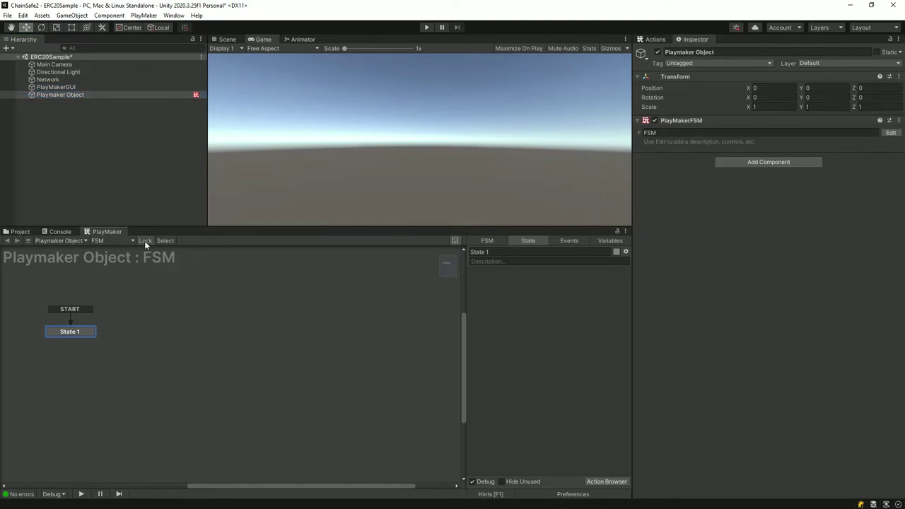
left_click_drag(159, 228, 167, 206)
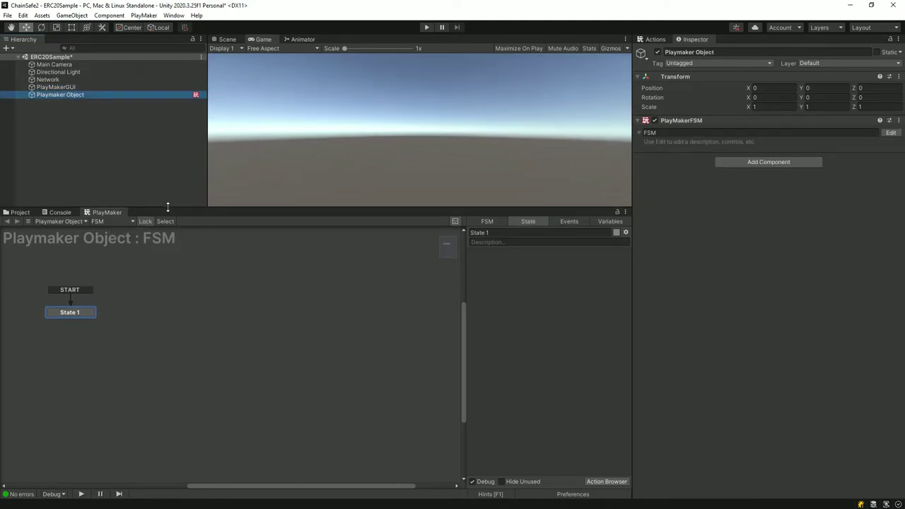
left_click_drag(467, 324, 458, 325)
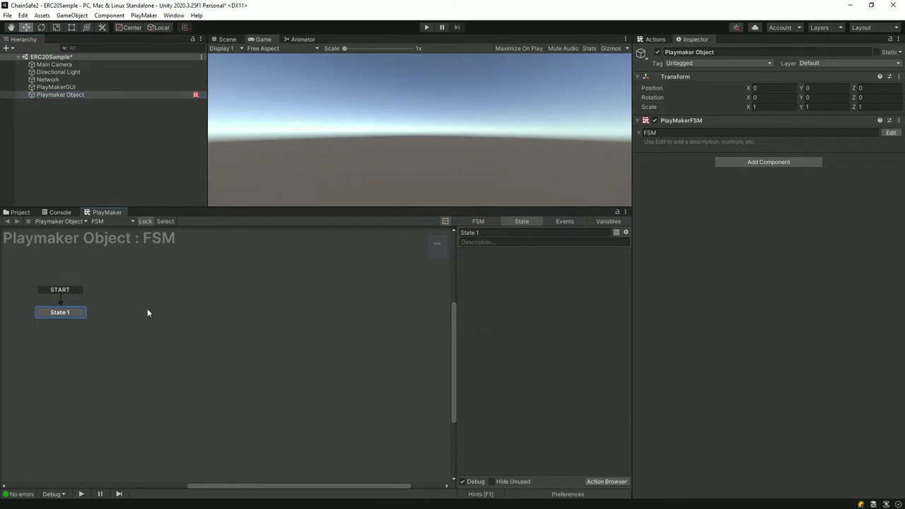
left_click_drag(60, 317, 190, 339)
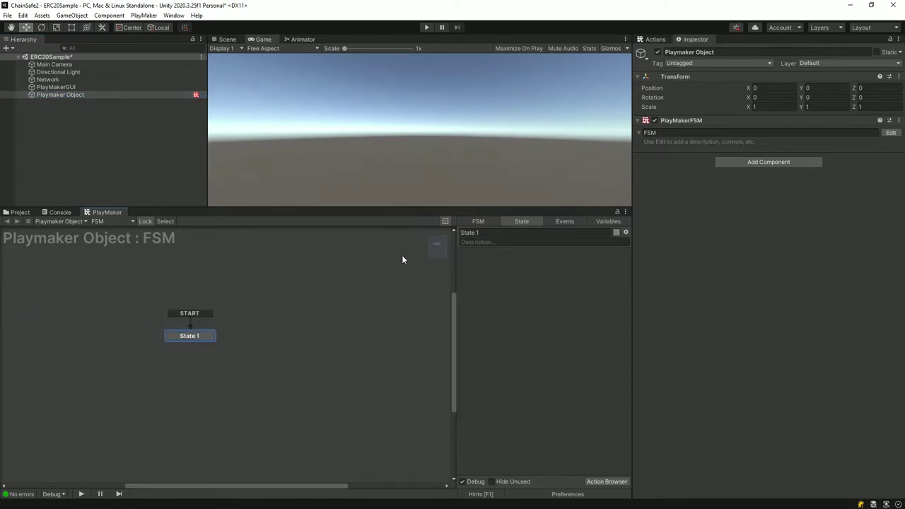
Dock the Actions browser beside the Inspector and collapse the ChainSafe category
left_click(607, 481)
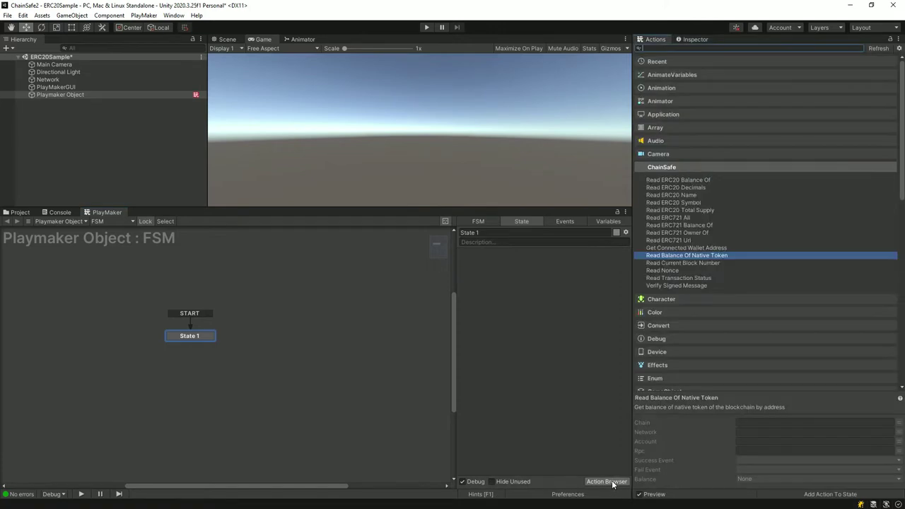
left_click_drag(655, 39, 378, 332)
left_click_drag(267, 48, 690, 40)
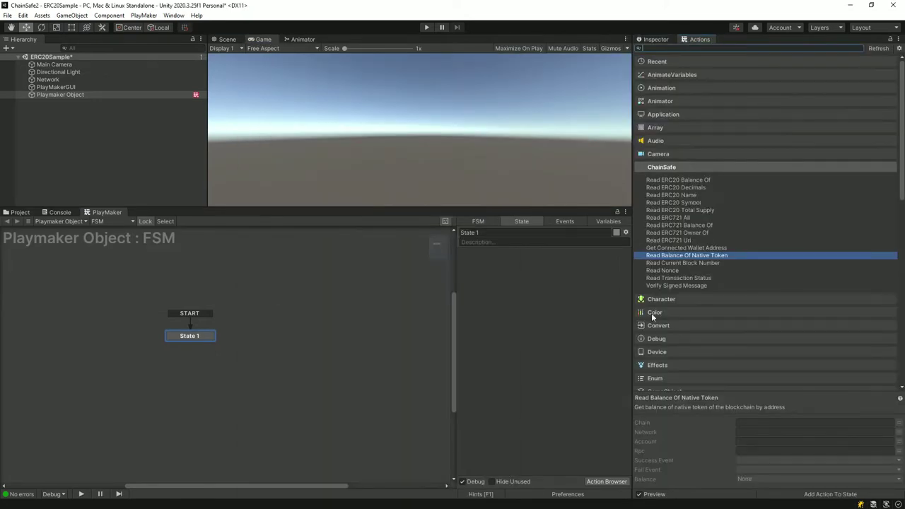
left_click(672, 168)
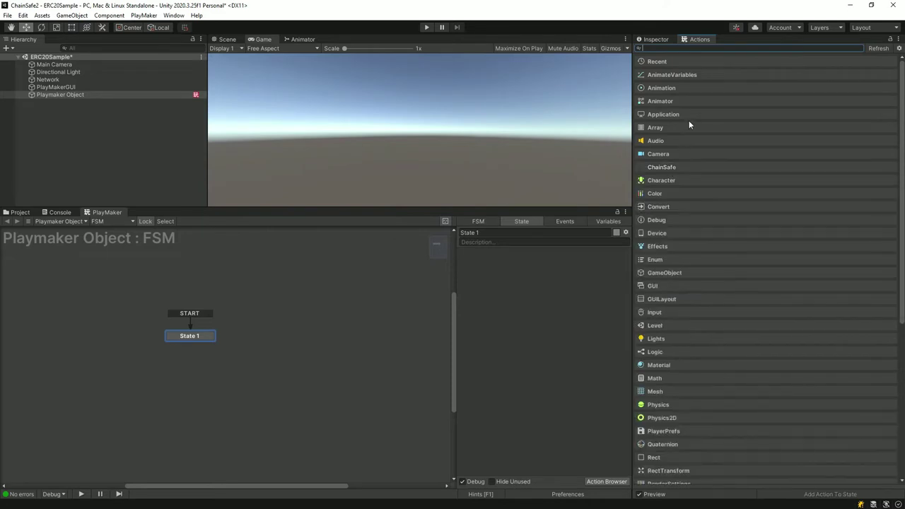
mouse_move(194, 336)
left_mouse_down()
mouse_move(203, 337)
mouse_move(186, 333)
left_mouse_up()
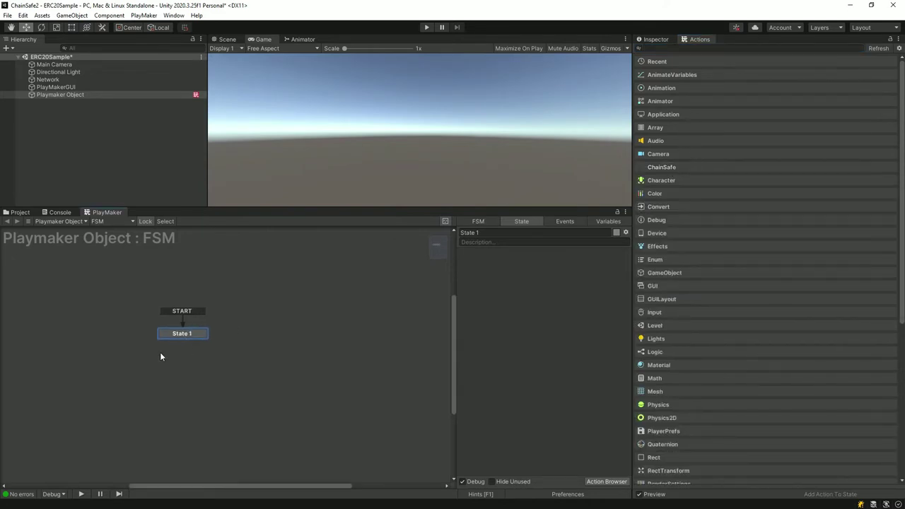
Rename the state to 'Wait State' with description 'Any kind of description I want'
left_click(495, 233)
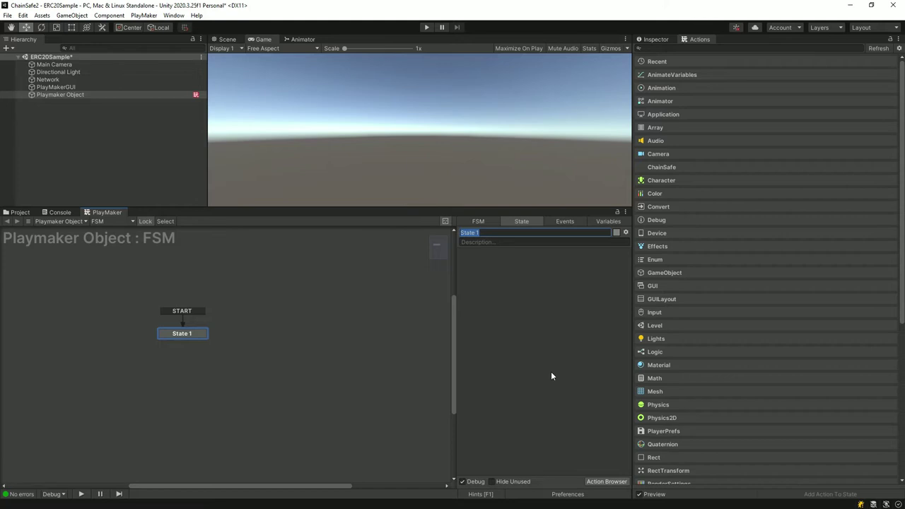
type("Wait State")
key("Return")
left_click(495, 242)
type("Any kind of s")
type("escriti")
key("BackSpace")
key("BackSpace")
type("ption I want")
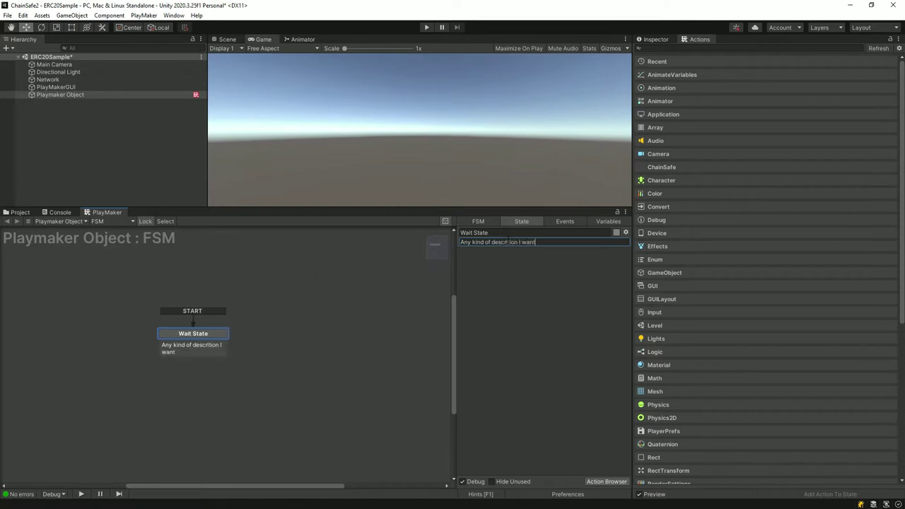
Delete the Wait State description text entirely
left_click(283, 310)
left_click(216, 335)
left_click(512, 242)
key("ctrl+a")
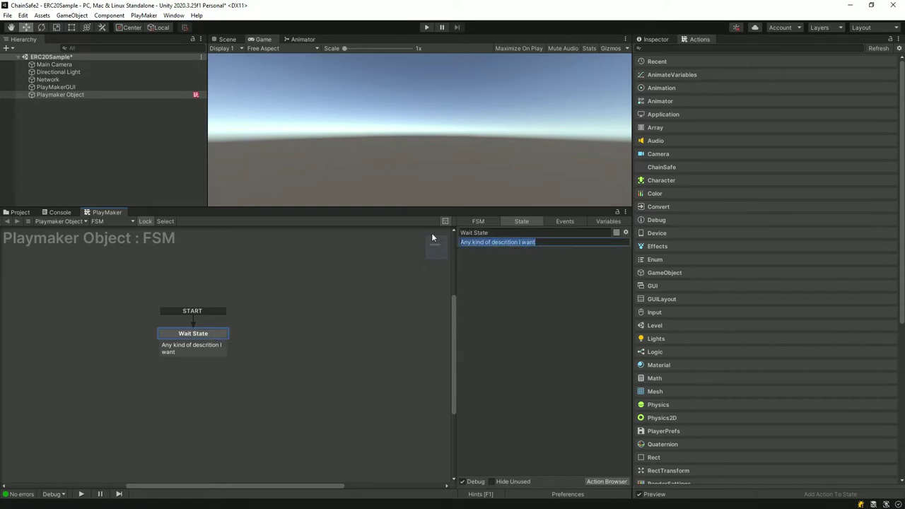
key("BackSpace")
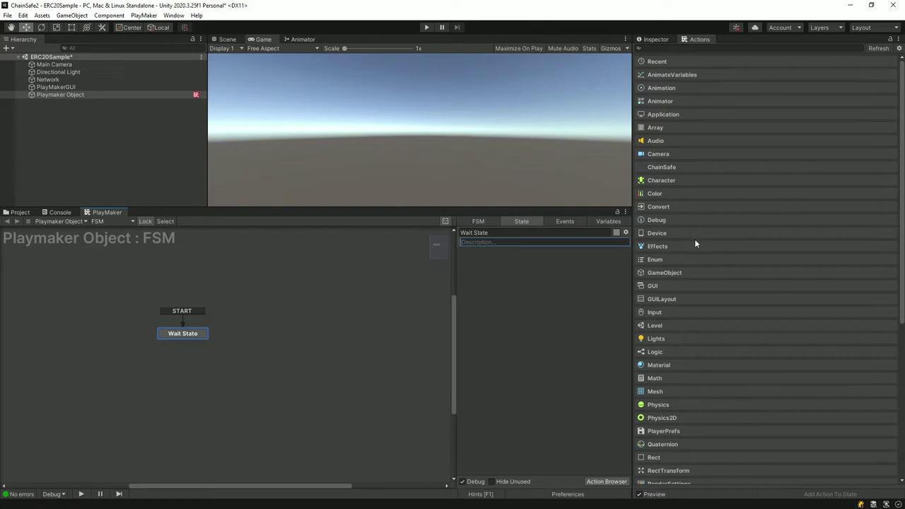
scroll(696, 245, "down", 9)
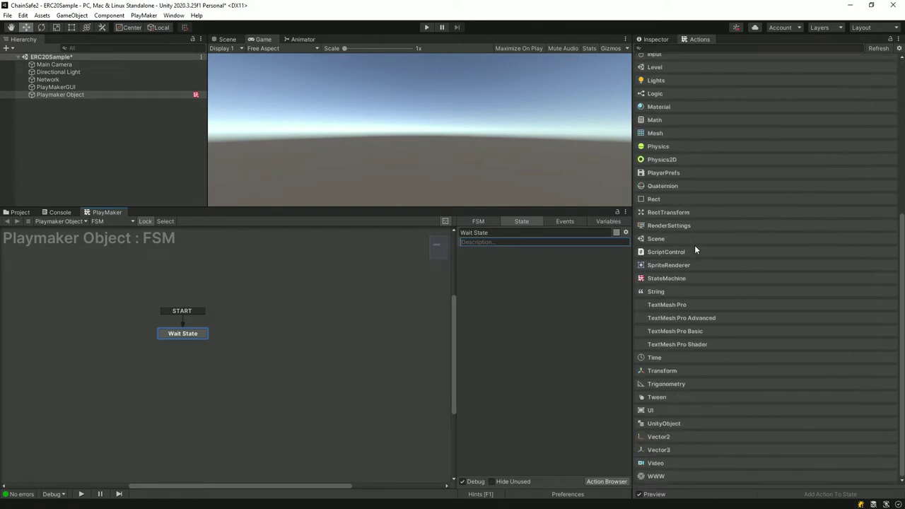
scroll(698, 262, "up", 9)
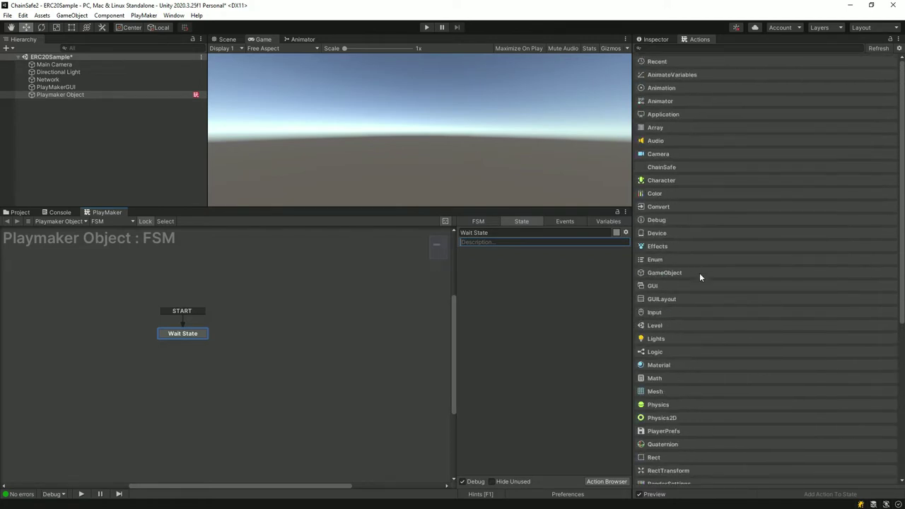
left_click(673, 48)
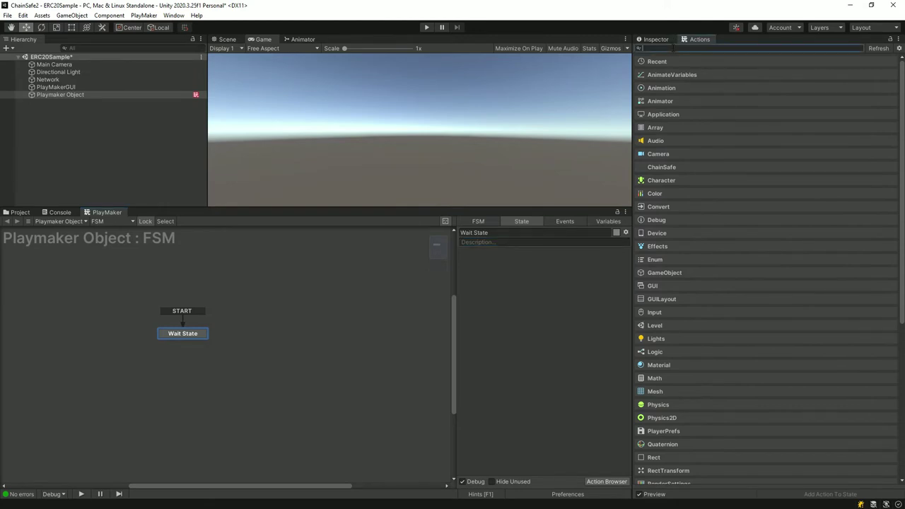
Add the Wait action to Wait State and set its Time to 3
type("wait")
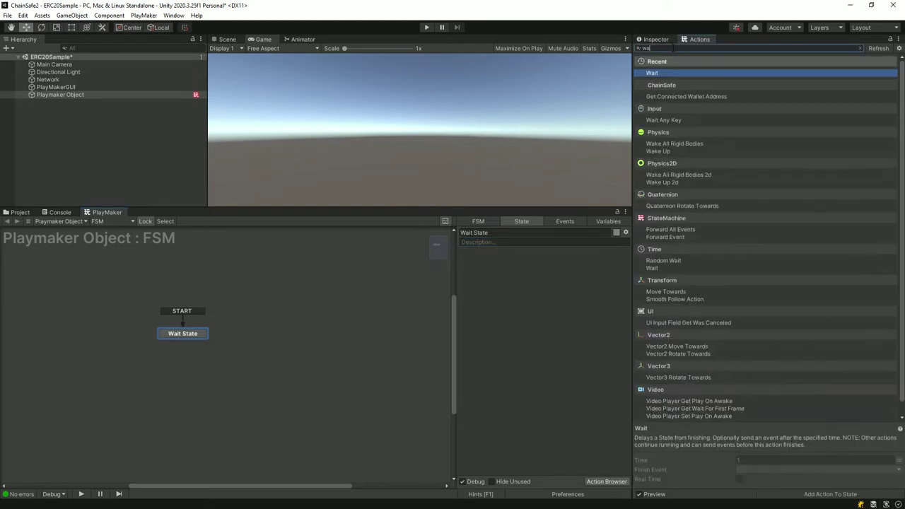
double_click(651, 74)
left_click(196, 334)
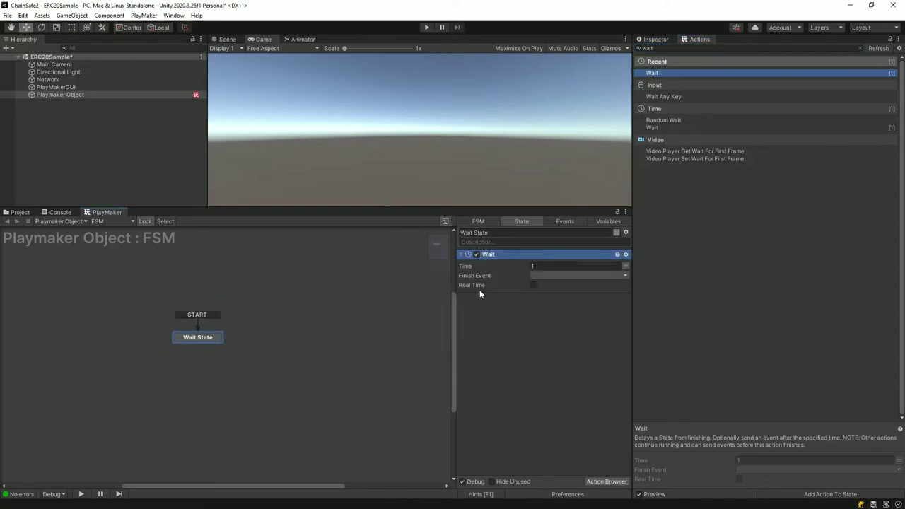
left_click(548, 266)
type("3")
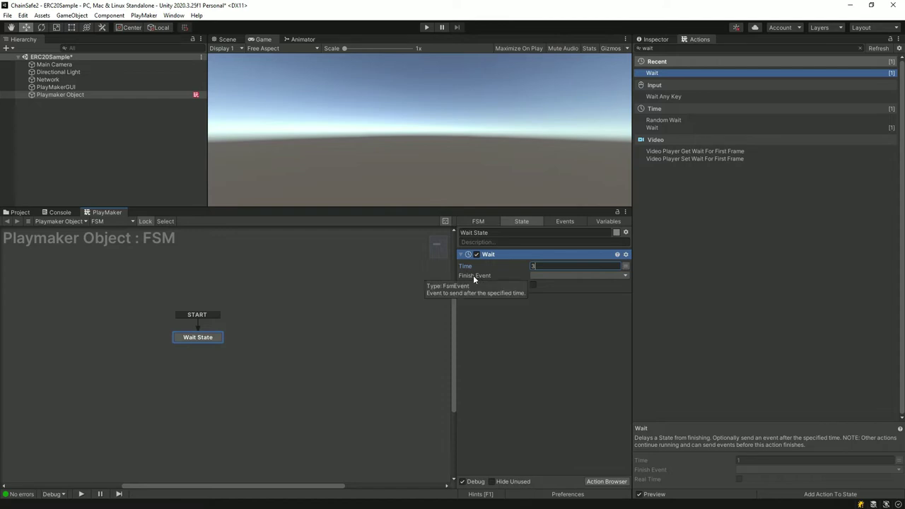
Set the Wait action's Finish Event to a new event named WaitFinished
left_click(545, 277)
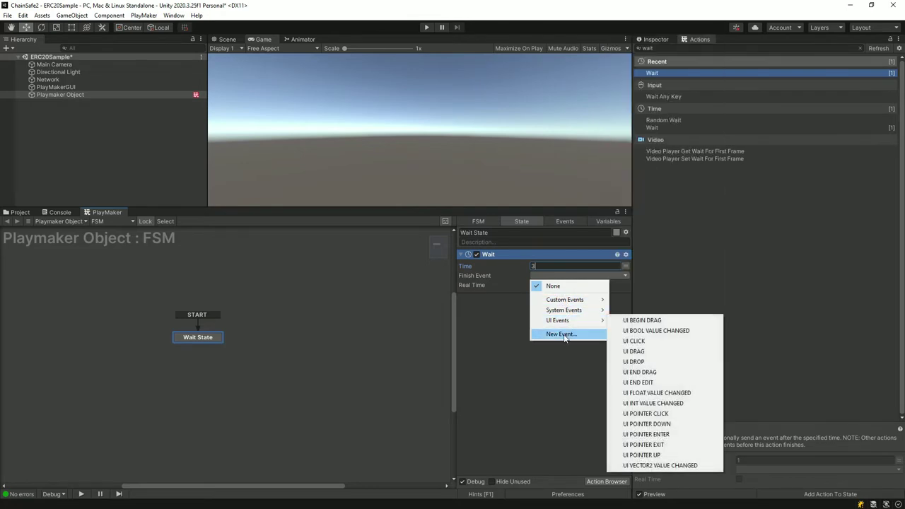
left_click(563, 335)
type("WaitFinished")
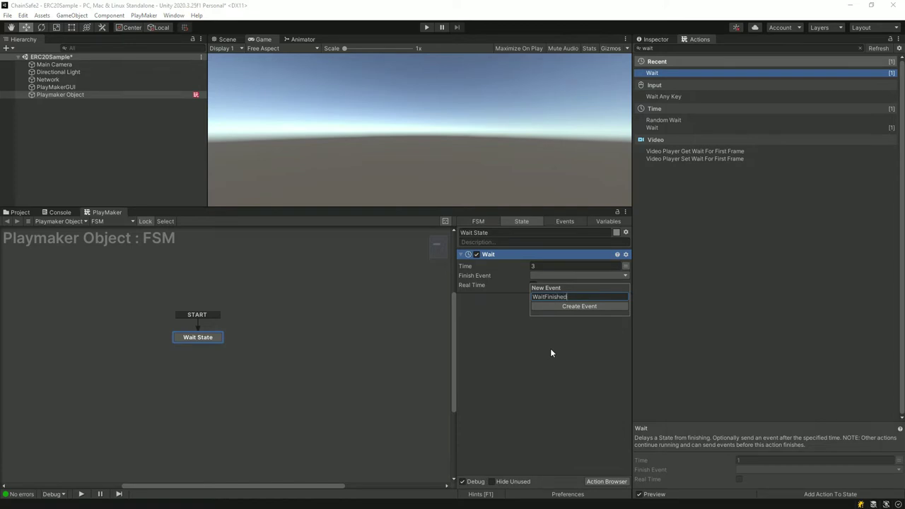
key("Return")
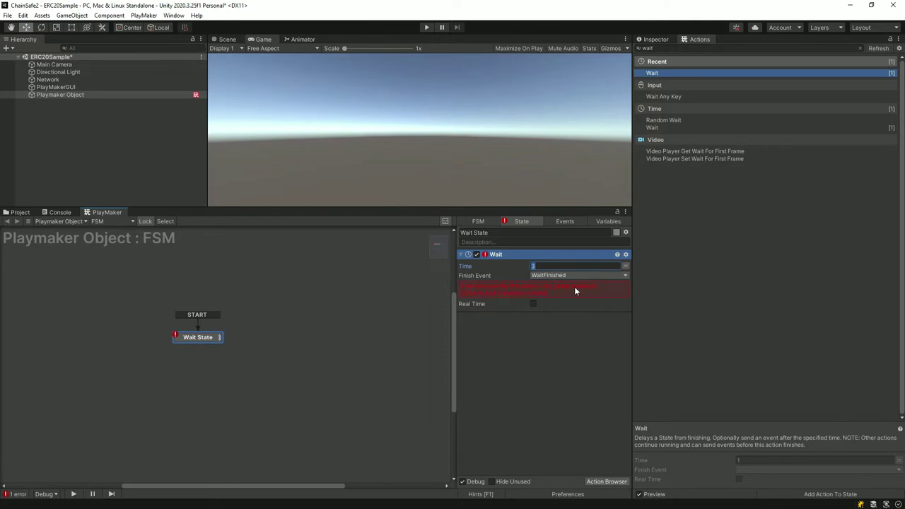
Reposition Wait State and add its WaitFinished transition
left_click_drag(178, 339, 264, 317)
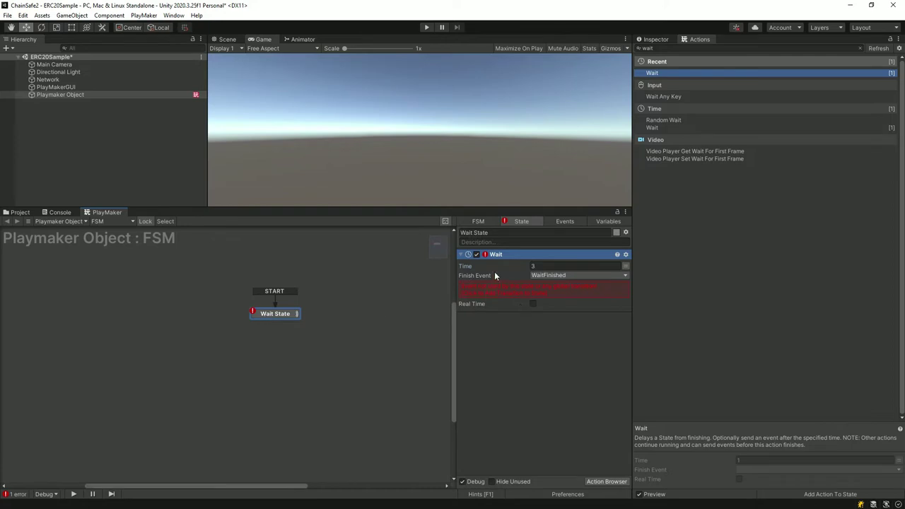
left_click_drag(263, 315, 226, 310)
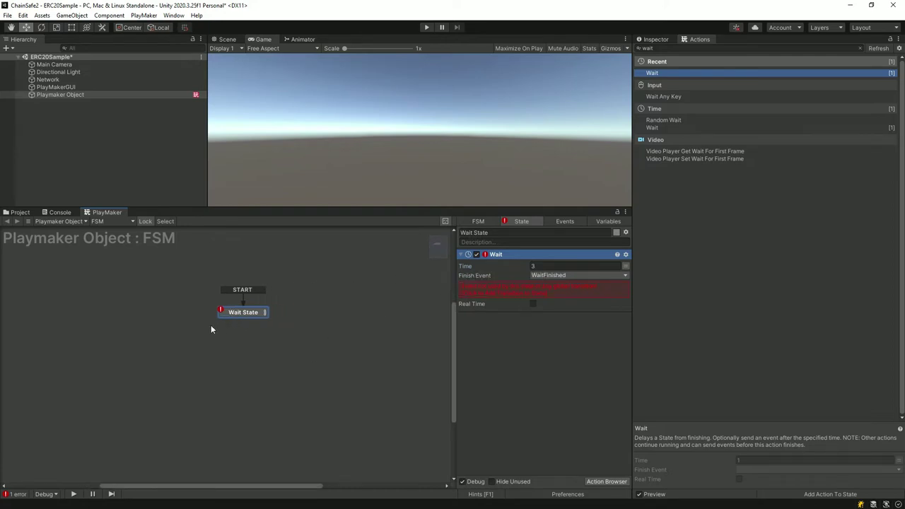
left_click(473, 288)
left_click_drag(260, 314, 233, 310)
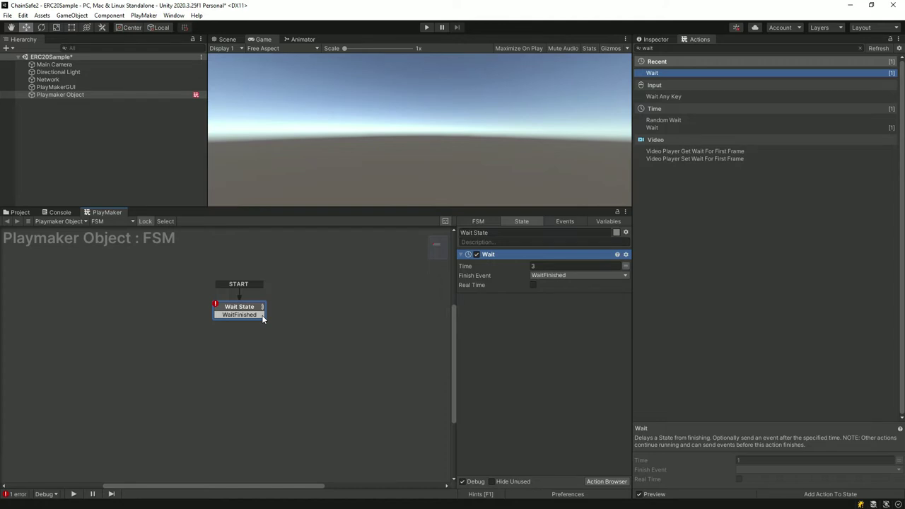
Add State 1, connect WaitFinished to it, and align the nodes
right_click(336, 292)
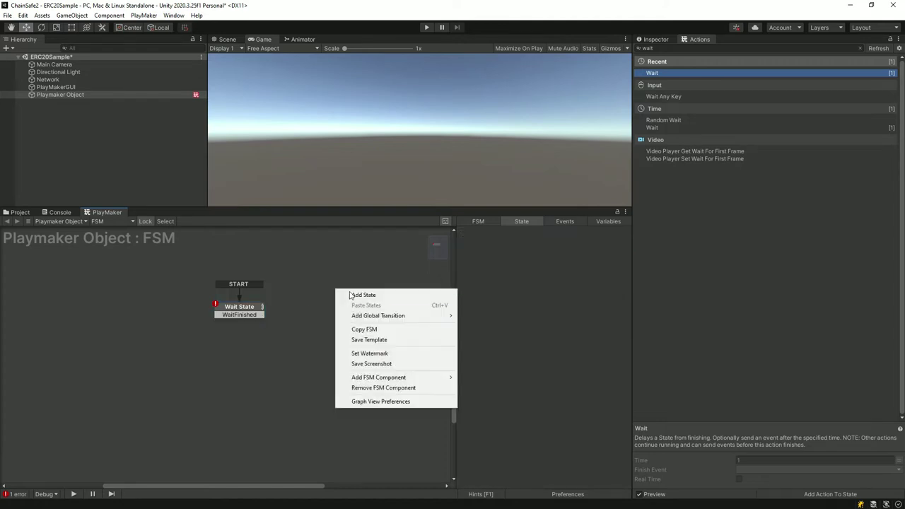
left_click(354, 297)
left_click_drag(355, 295, 355, 285)
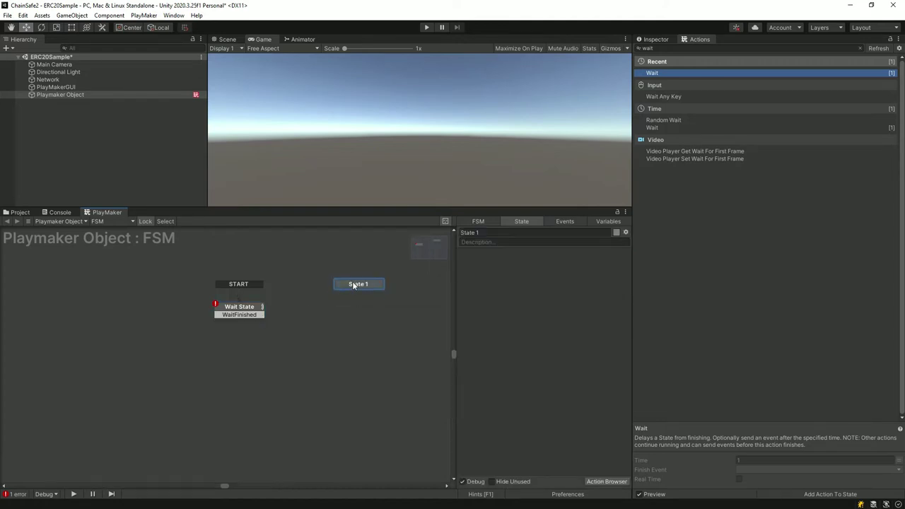
left_click_drag(261, 314, 344, 283)
left_click_drag(251, 314, 251, 301)
left_click_drag(357, 287, 326, 304)
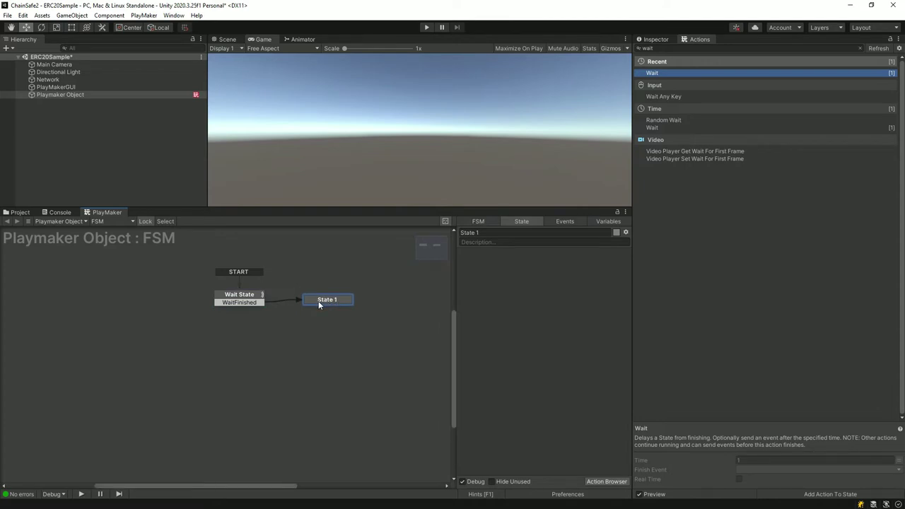
Clear the wait filter, collapse Recent, and browse the Web3Unity, PlaymakerChainsafeSDK and PlayMaker folders
left_click(862, 48)
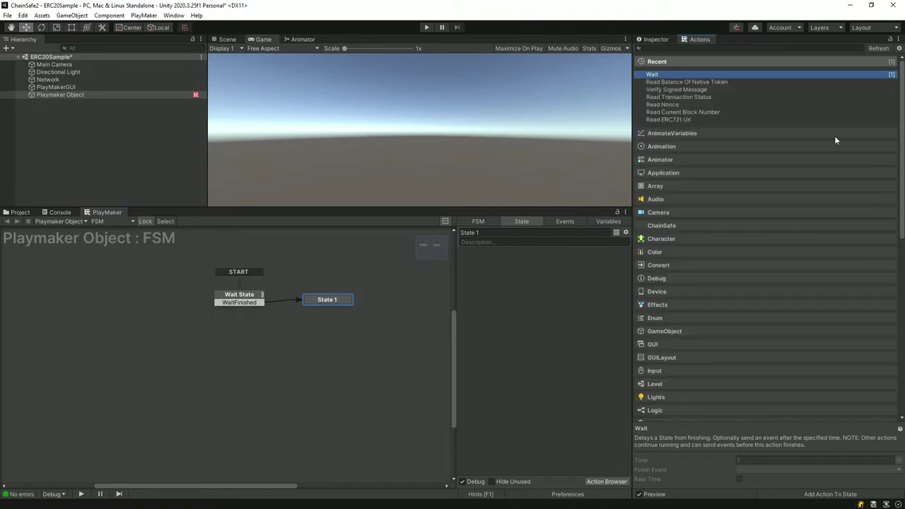
left_click(677, 61)
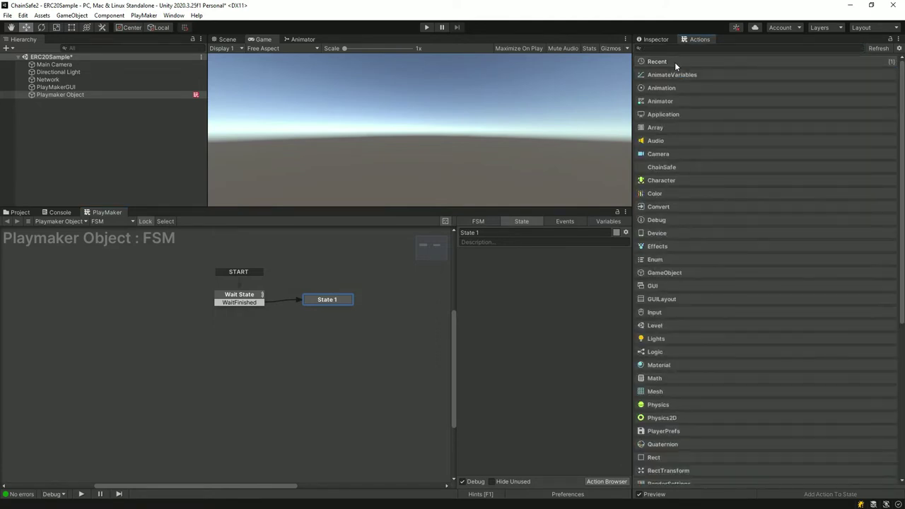
left_click(22, 213)
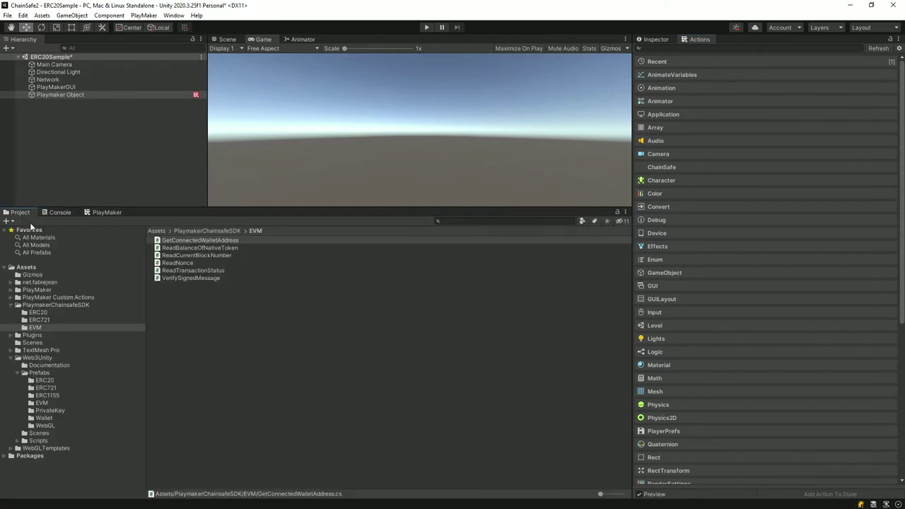
left_click(17, 306)
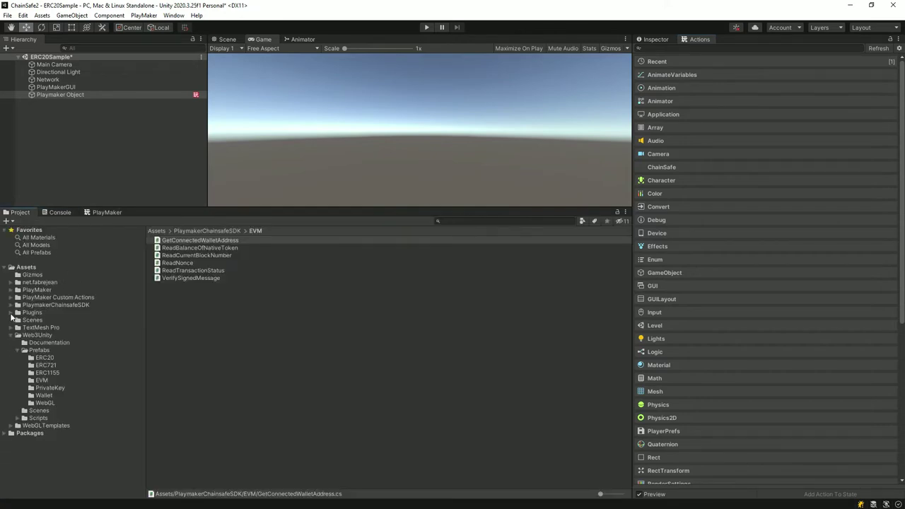
left_click(11, 336)
left_click(49, 336)
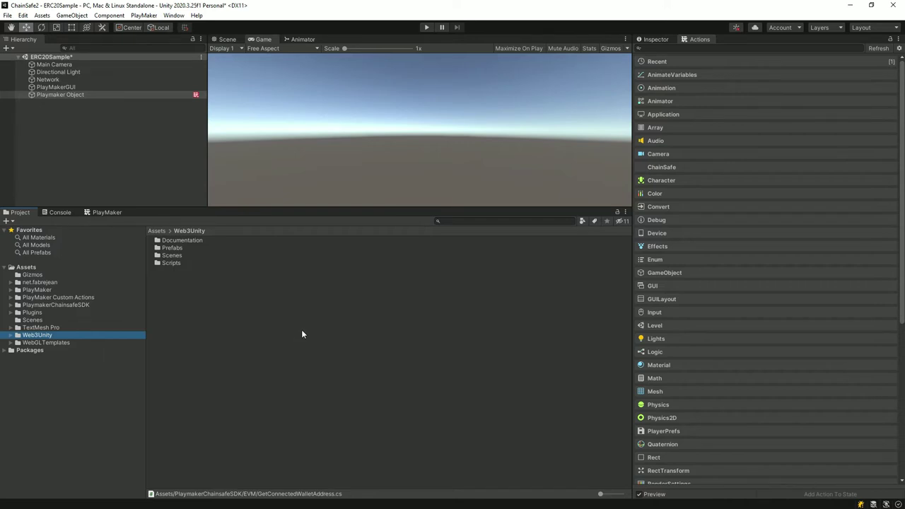
left_click(68, 298)
left_click(68, 304)
left_click(46, 290)
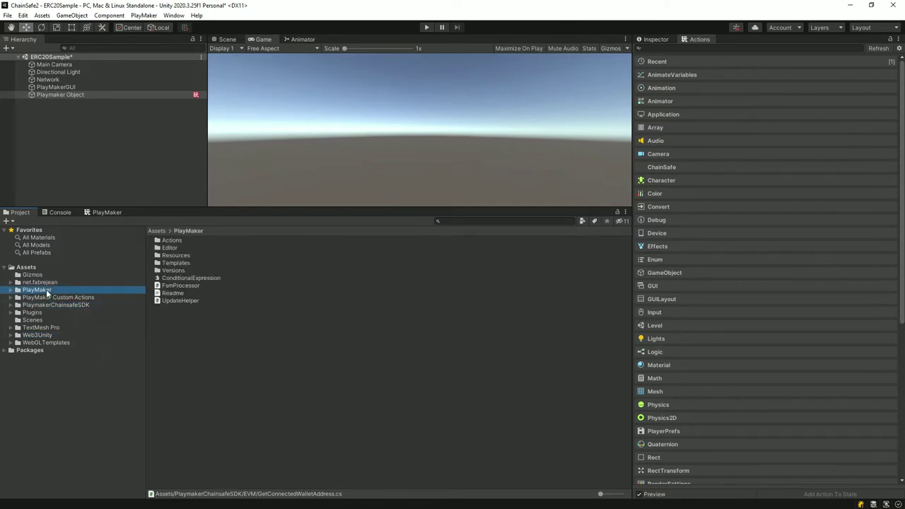
left_click(92, 212)
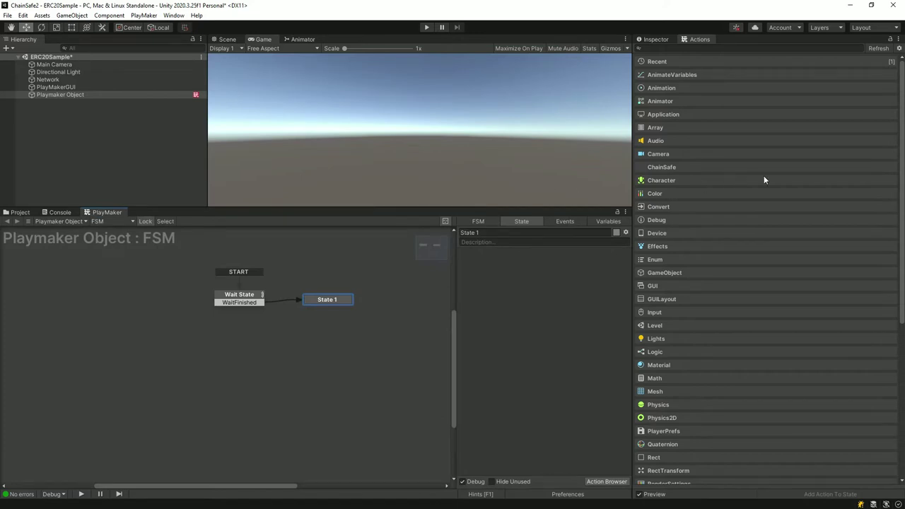
Expand ChainSafe and preview the ERC20 Balance Of, Decimals, Name, Symbol and Total Supply actions
left_click(673, 167)
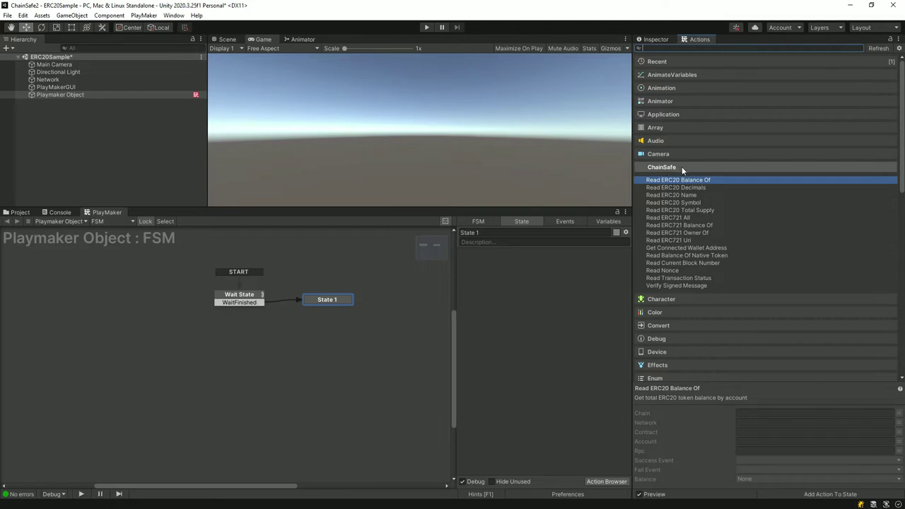
left_click(688, 187)
left_click(690, 195)
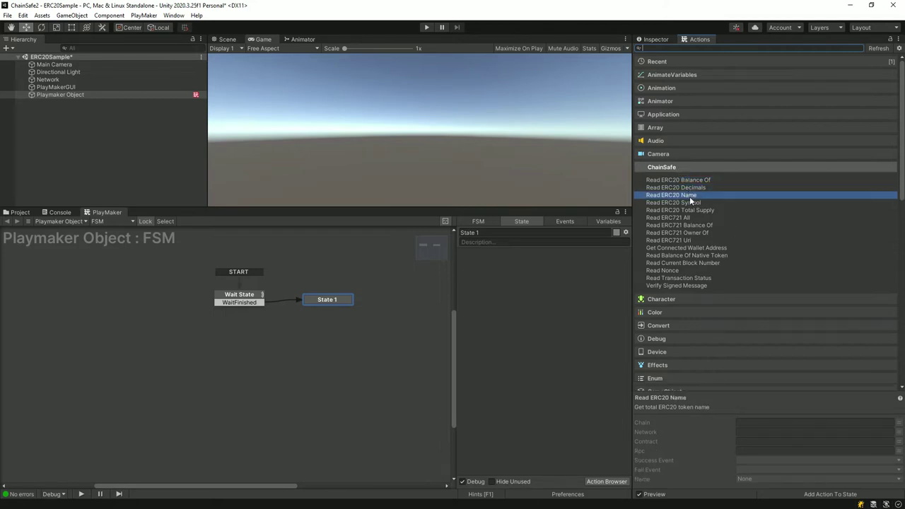
left_click(691, 203)
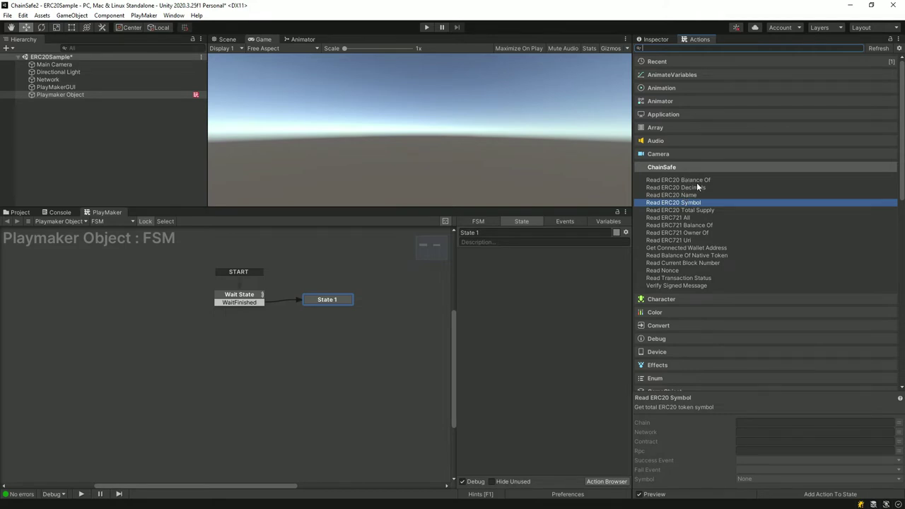
left_click(672, 181)
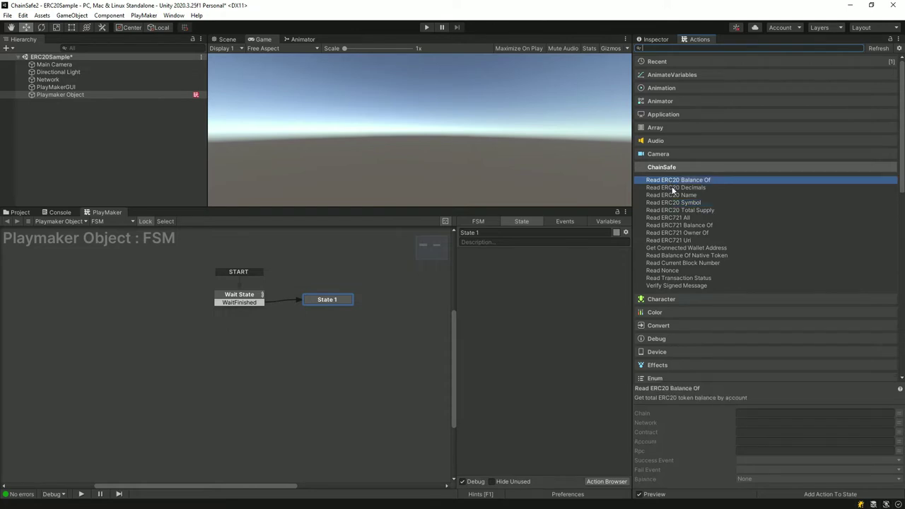
left_click(674, 188)
left_click(670, 196)
left_click(671, 204)
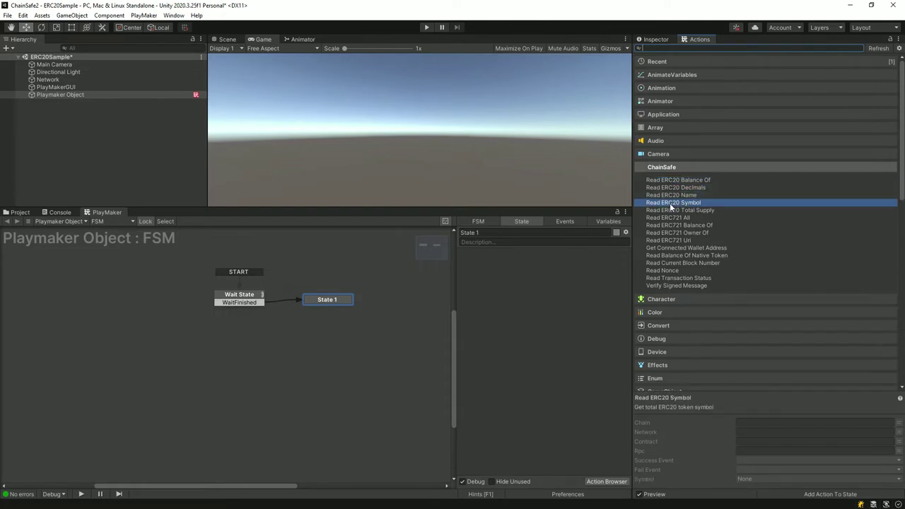
left_click(673, 211)
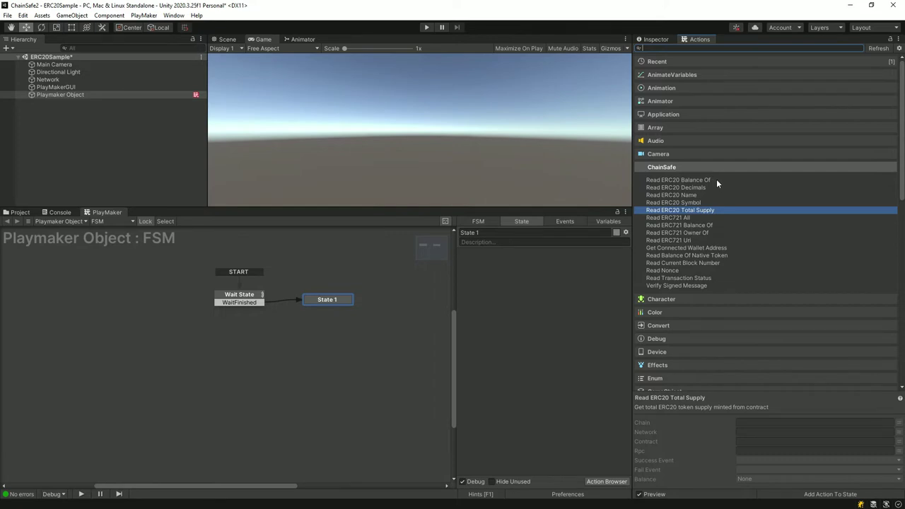
Add Read ERC20 Total Supply to State 1 and rename the state 'Read Token'
double_click(672, 213)
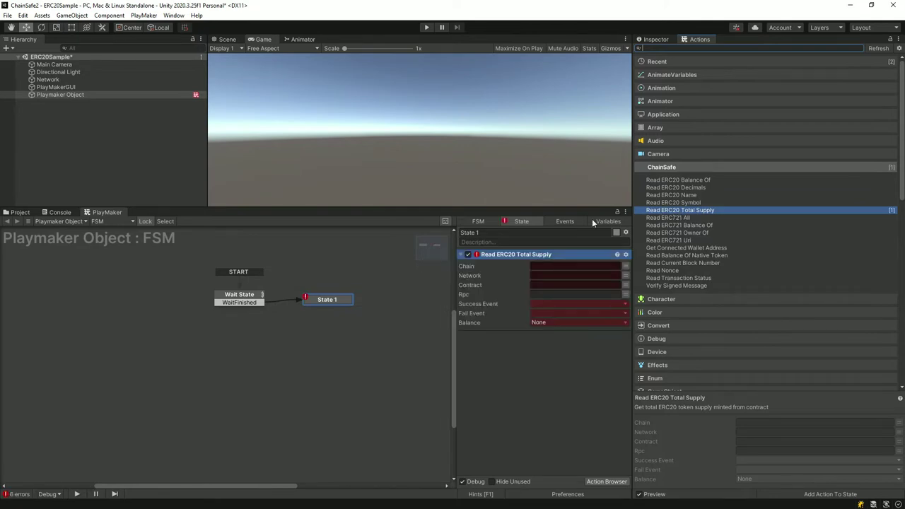
left_click_drag(325, 303, 336, 302)
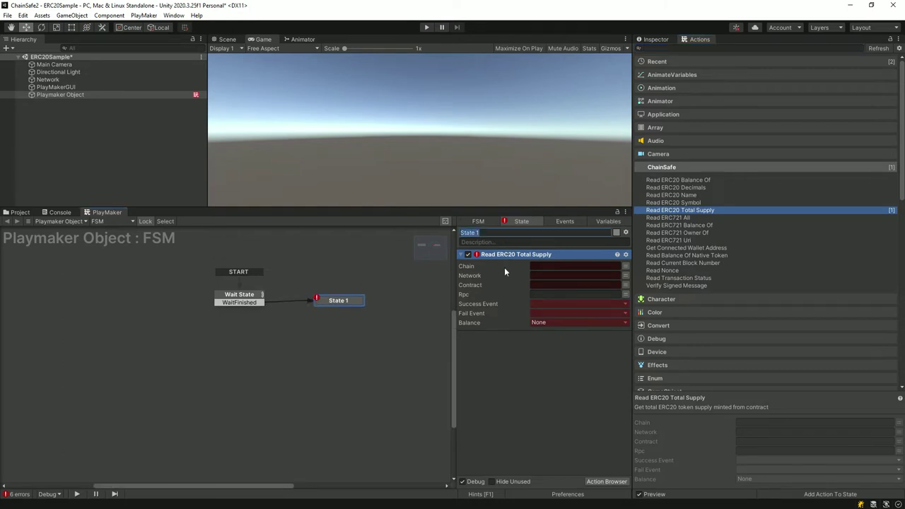
type("Read Token")
key("Return")
left_click(544, 267)
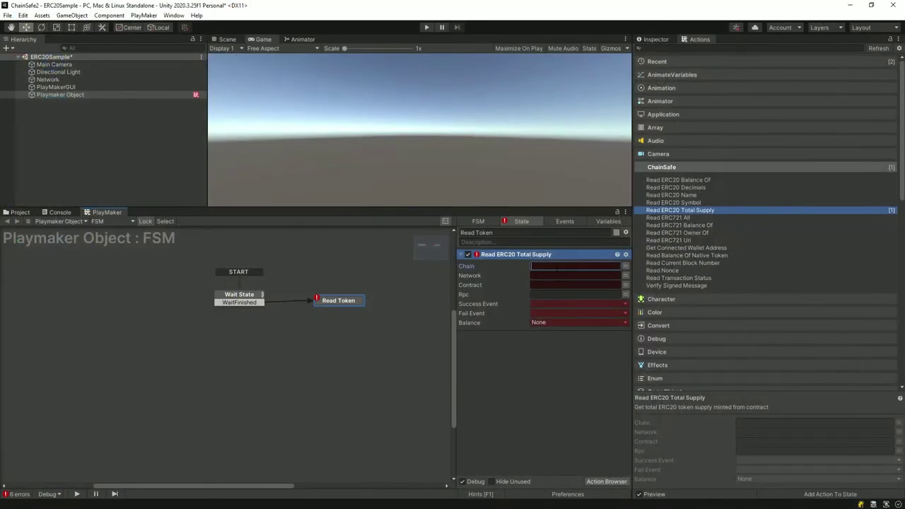
Enter godwoken as the Chain and testnet1-1 as the Network
type("goewoken")
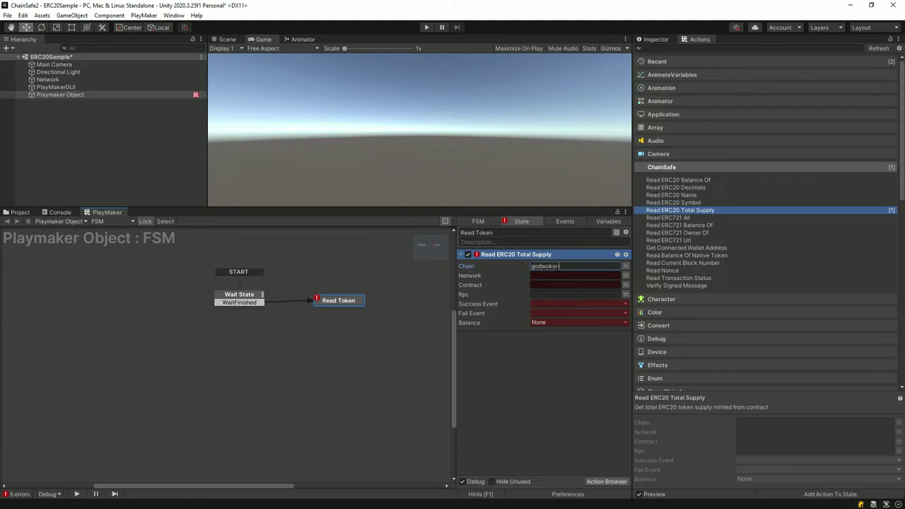
key("Tab")
type("tes")
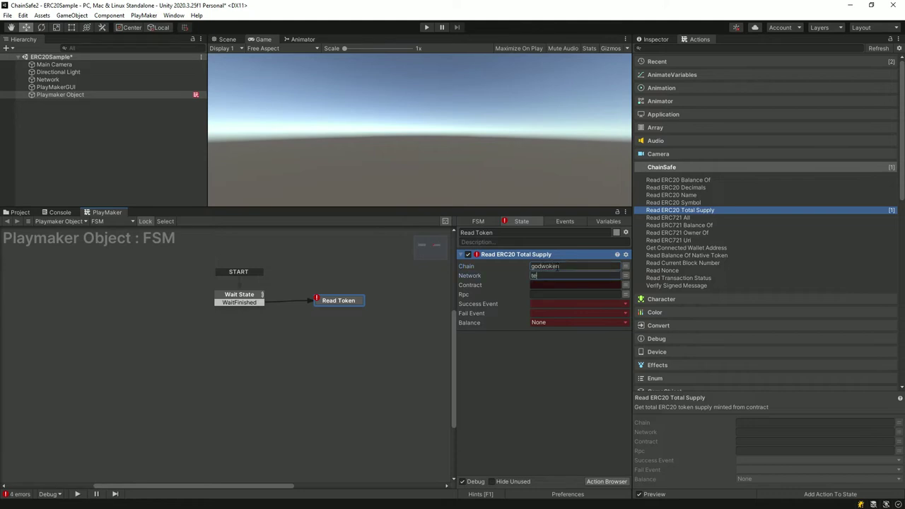
type("tnet1-1")
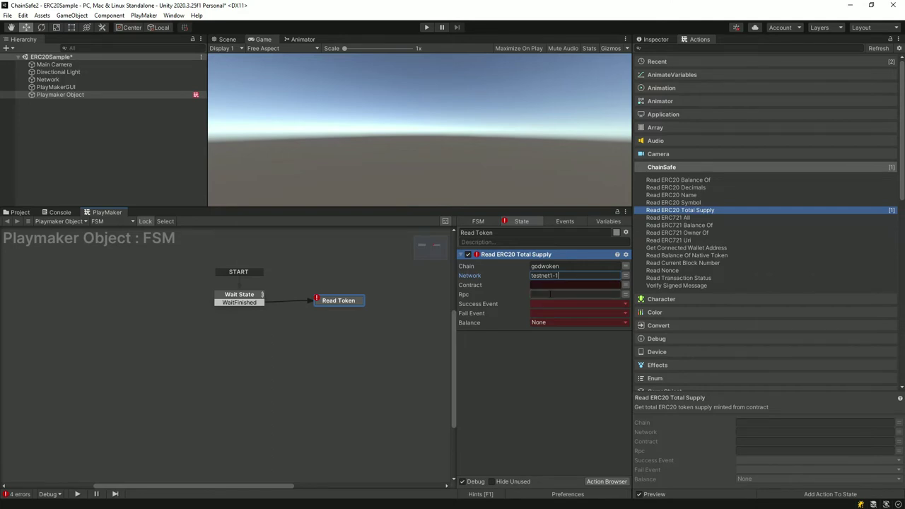
left_click(542, 286)
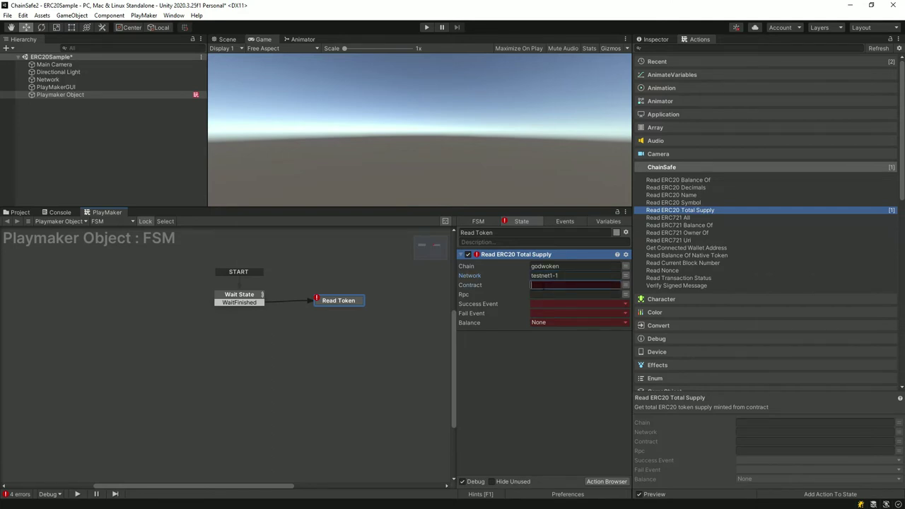
left_click(545, 294)
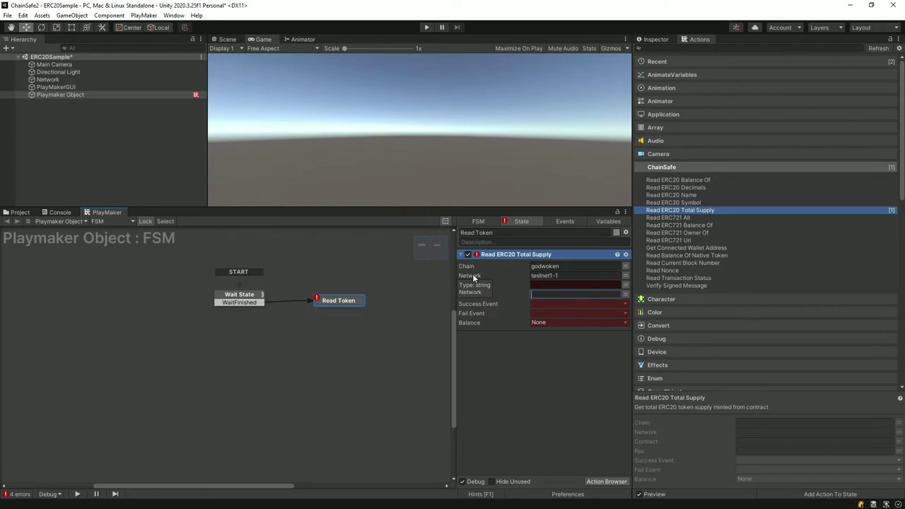
left_click(562, 266)
Replace the action's Network testnet1-1 with testnet-v1, taken from the Network object's Get ERC20 Token Info script
left_click(54, 80)
left_click(656, 39)
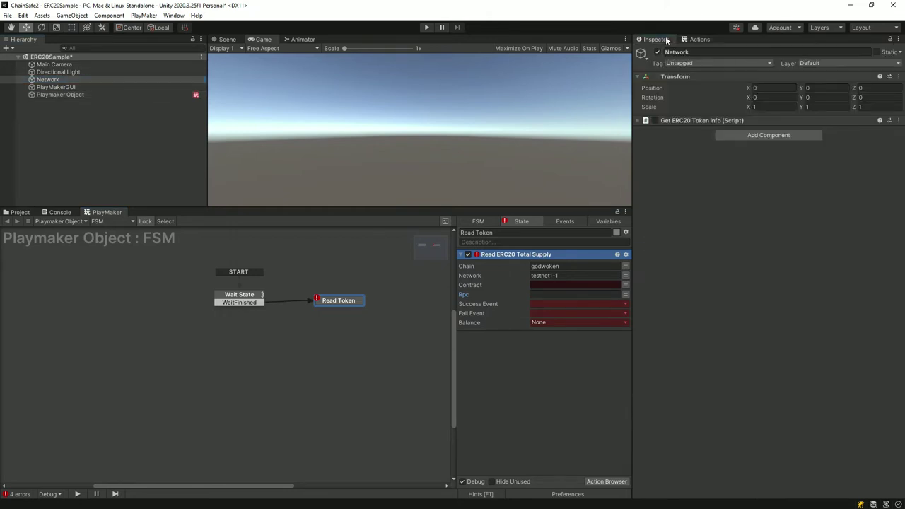
left_click(639, 122)
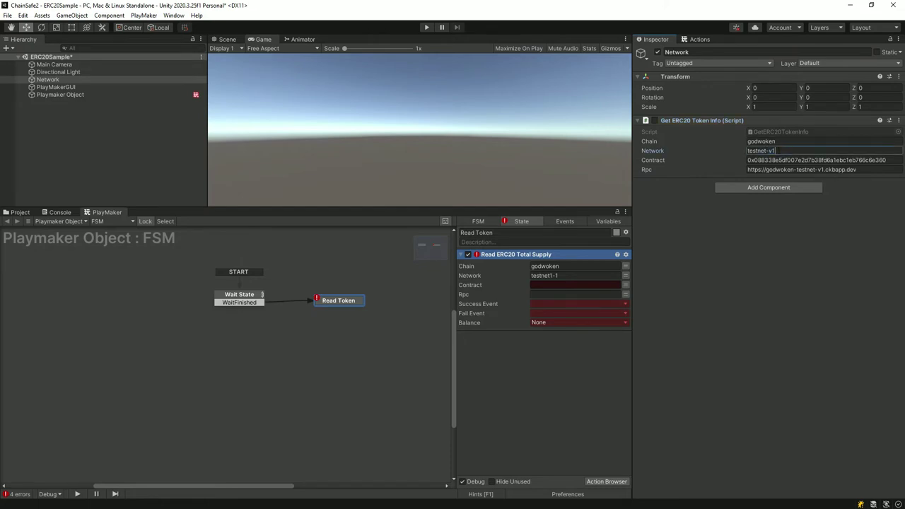
left_click_drag(779, 151, 728, 149)
key("ctrl+c")
left_click(570, 276)
left_click_drag(571, 276, 524, 274)
key("ctrl+v")
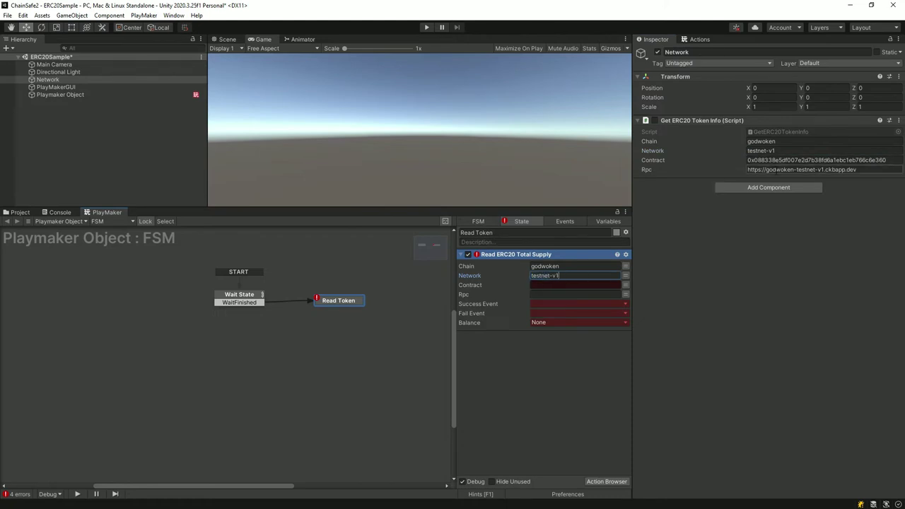
left_click(775, 170)
key("ctrl+c")
left_click(573, 294)
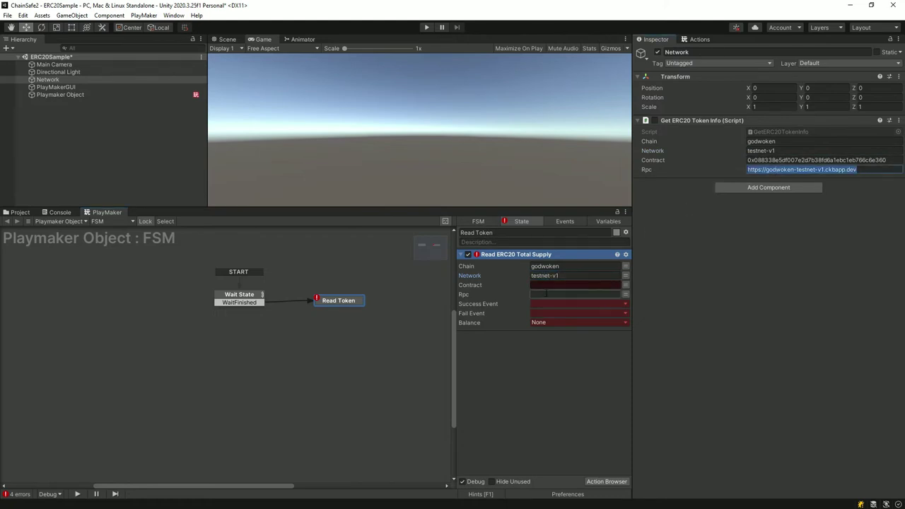
key("ctrl+v")
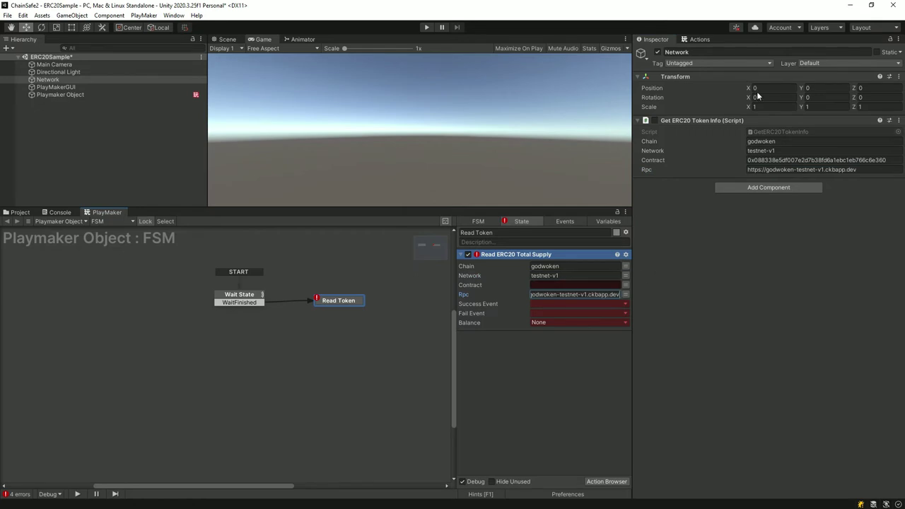
left_click(98, 94)
left_click(700, 40)
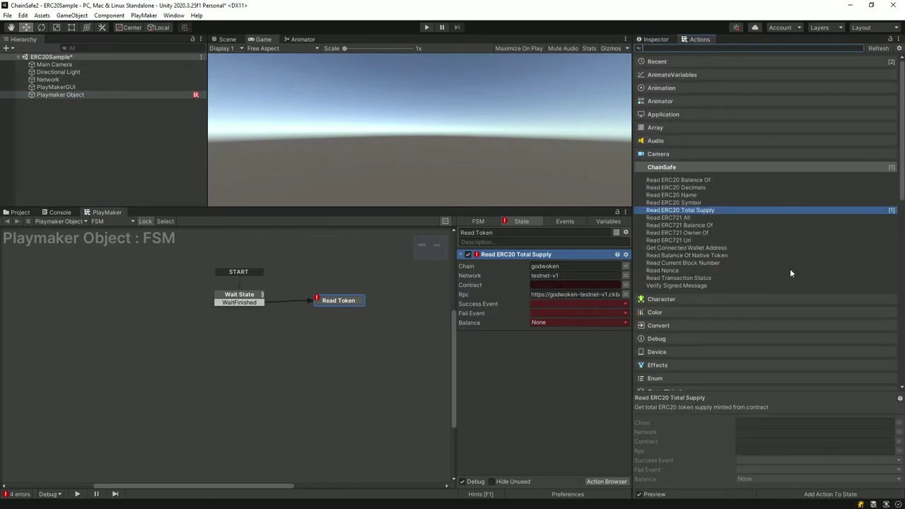
Focus the action's empty Contract field, then go to the browser's Playmaker Asset Store page
left_click(575, 286)
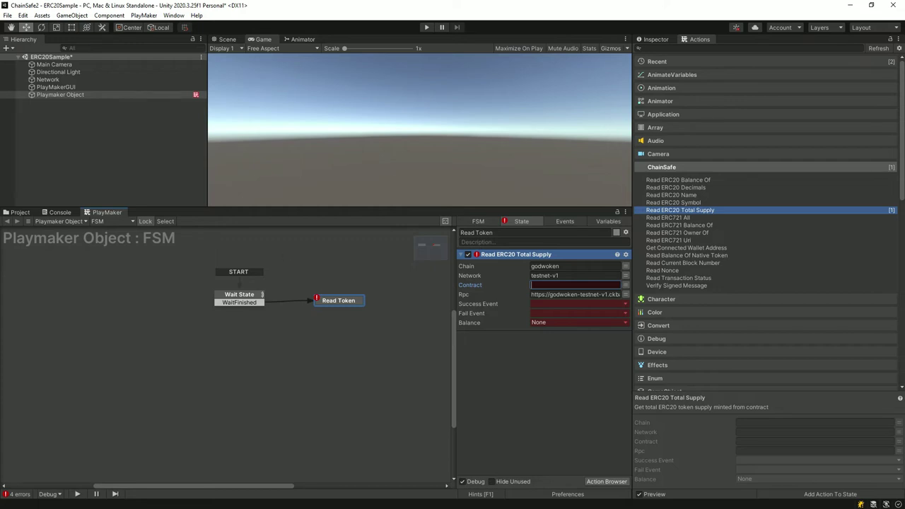
key("alt+Tab")
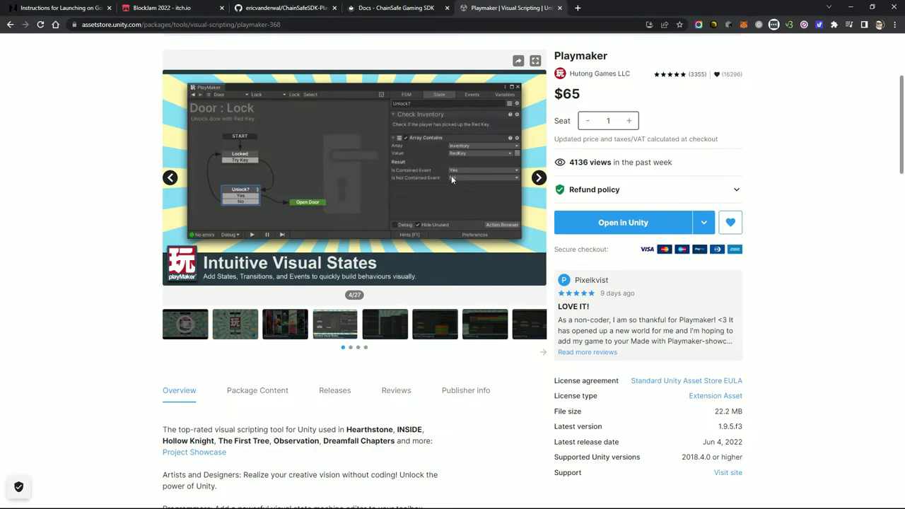
Go from the Start With Nervos home page to Launch on Godwoken and locate the Godwoken L2 Testnet RPC URL
left_click(62, 8)
scroll(146, 184, "up", 4)
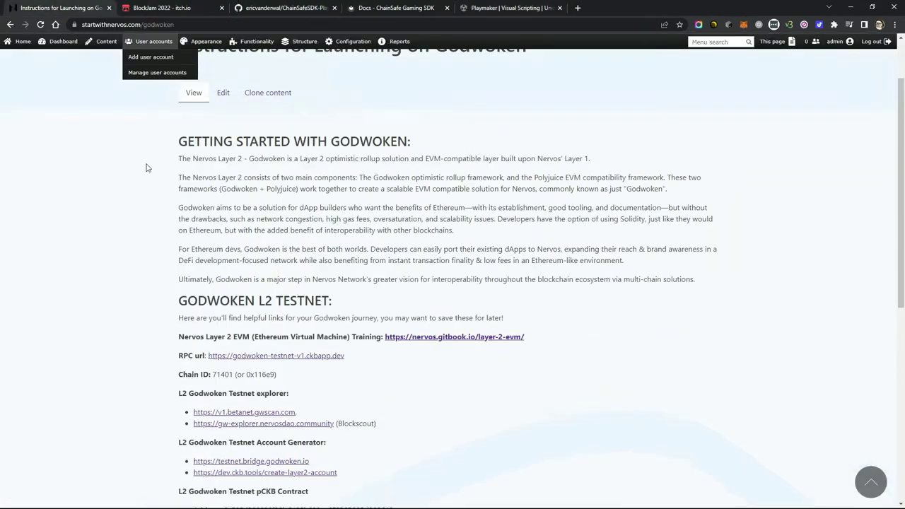
left_click(209, 70)
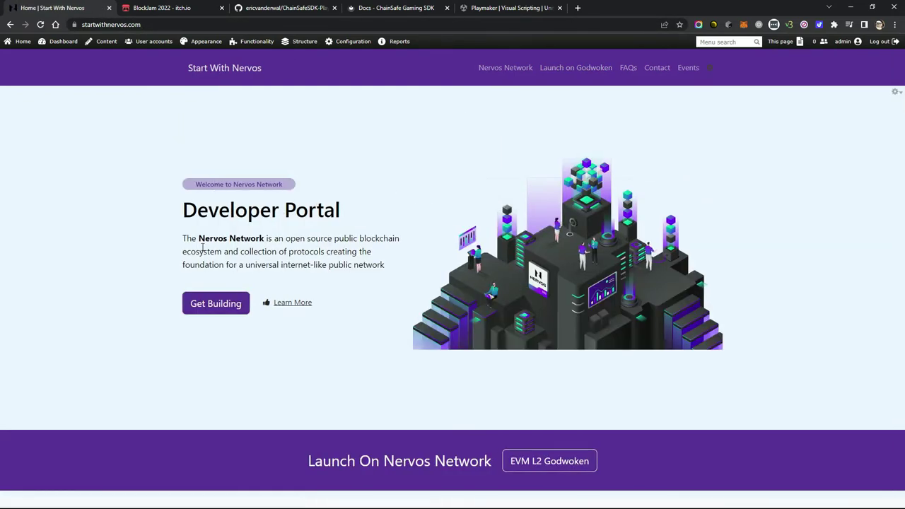
scroll(313, 246, "down", 3)
scroll(313, 248, "up", 3)
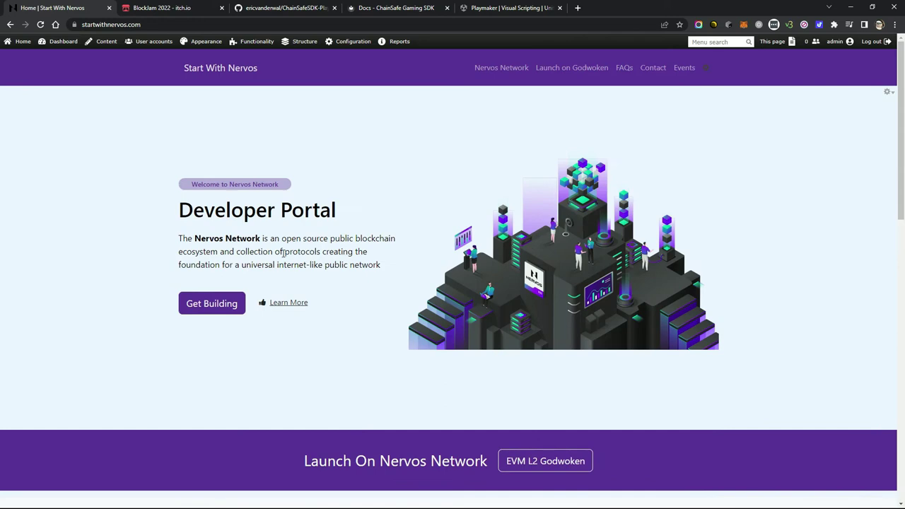
left_click(557, 73)
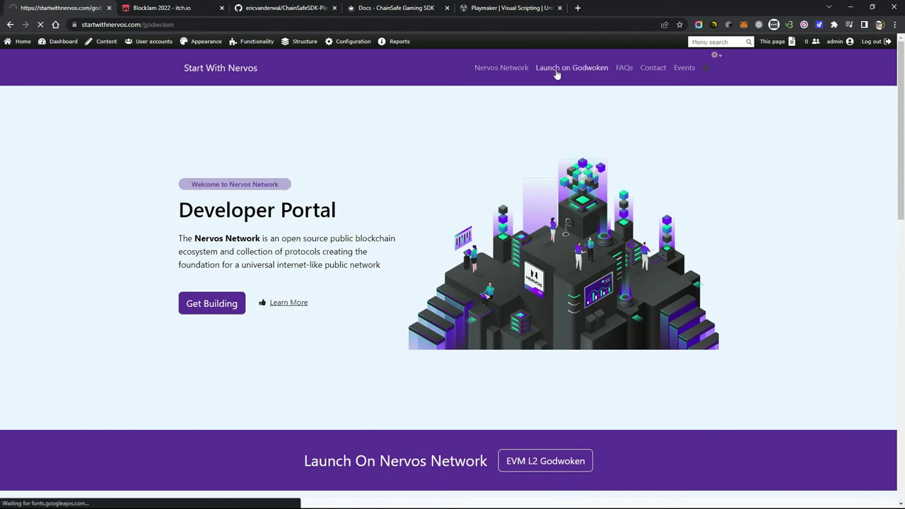
scroll(443, 211, "down", 2)
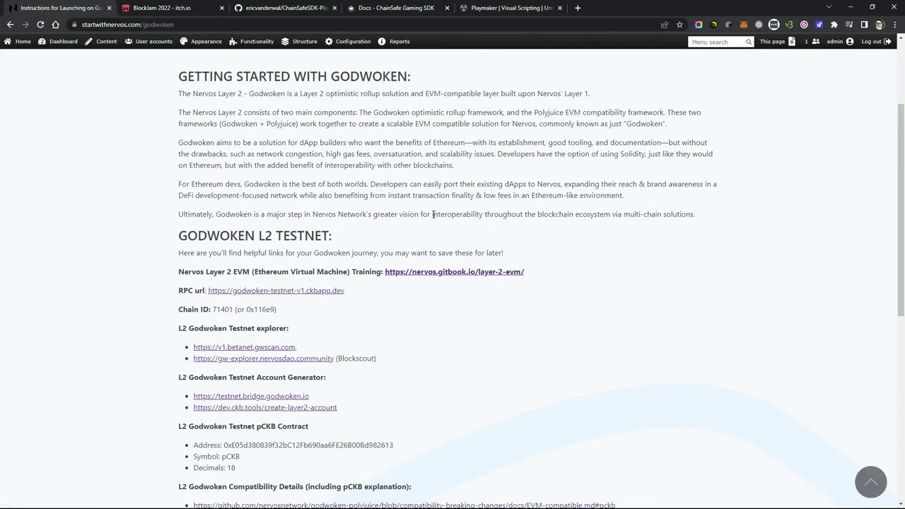
scroll(433, 216, "down", 2)
scroll(430, 217, "down", 1)
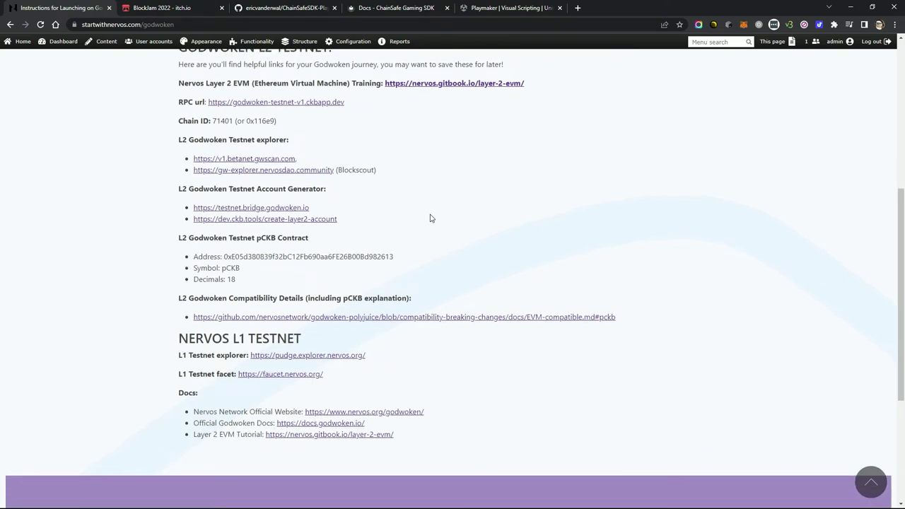
scroll(432, 218, "up", 2)
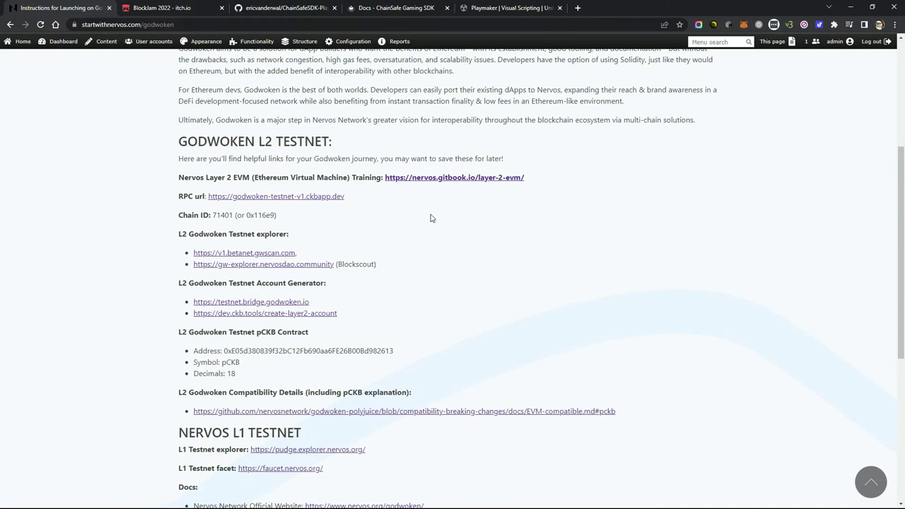
left_click_drag(345, 197, 180, 198)
left_click(395, 212)
Open the Nervos Layer 2 EVM docs' Tokens page and look over the CKB and ETH token addresses
left_click(417, 178)
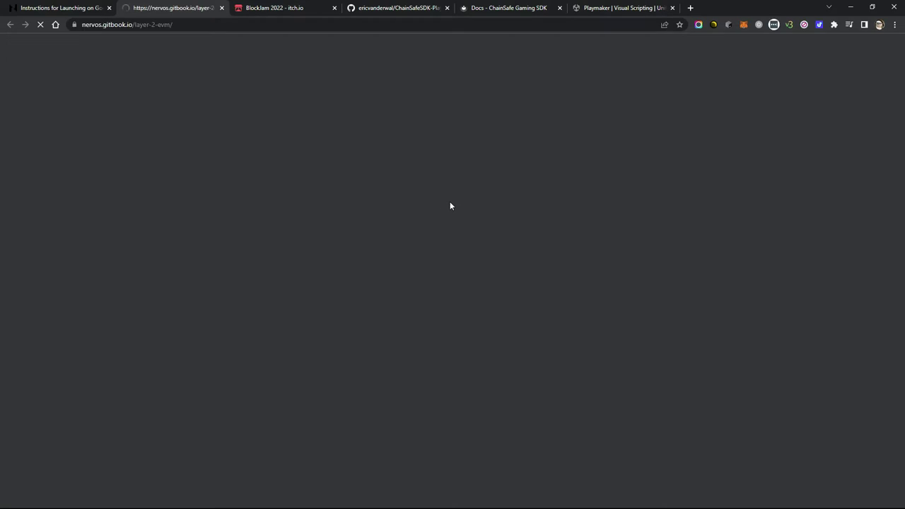
scroll(190, 237, "down", 3)
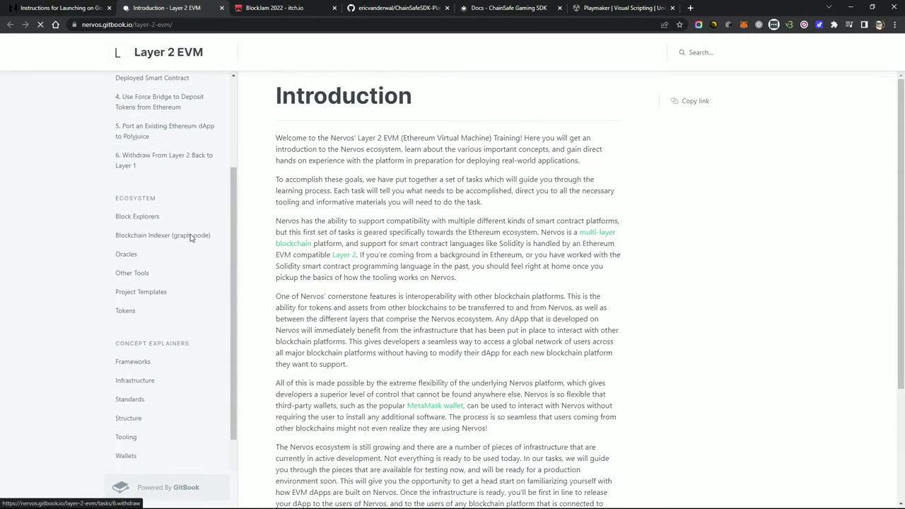
scroll(192, 240, "up", 1)
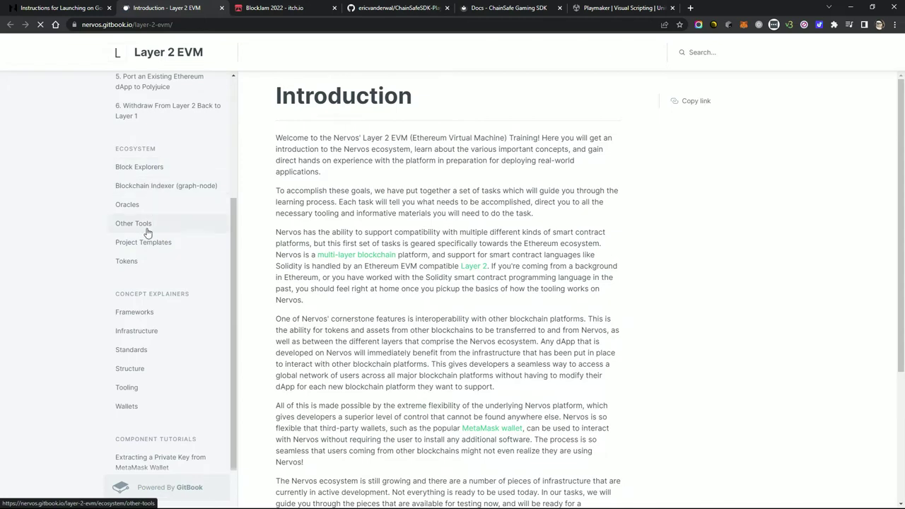
scroll(145, 230, "up", 4)
scroll(161, 271, "down", 3)
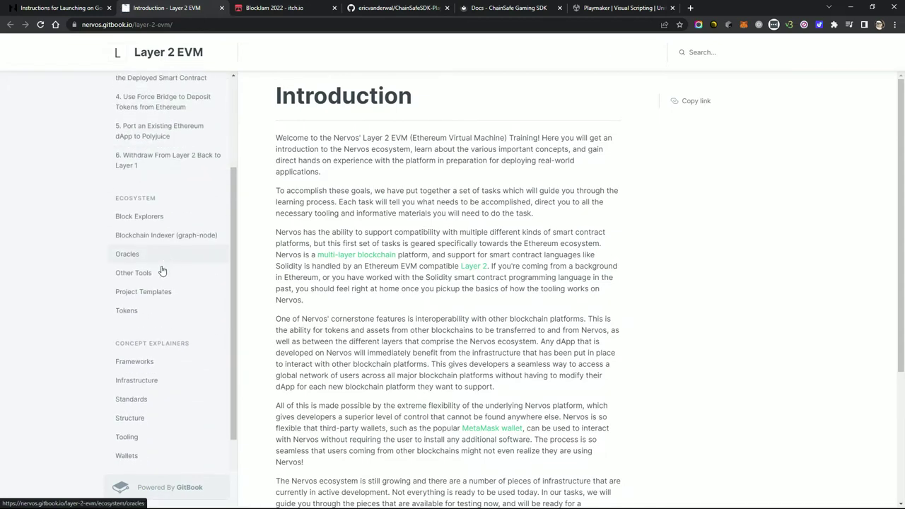
left_click(126, 312)
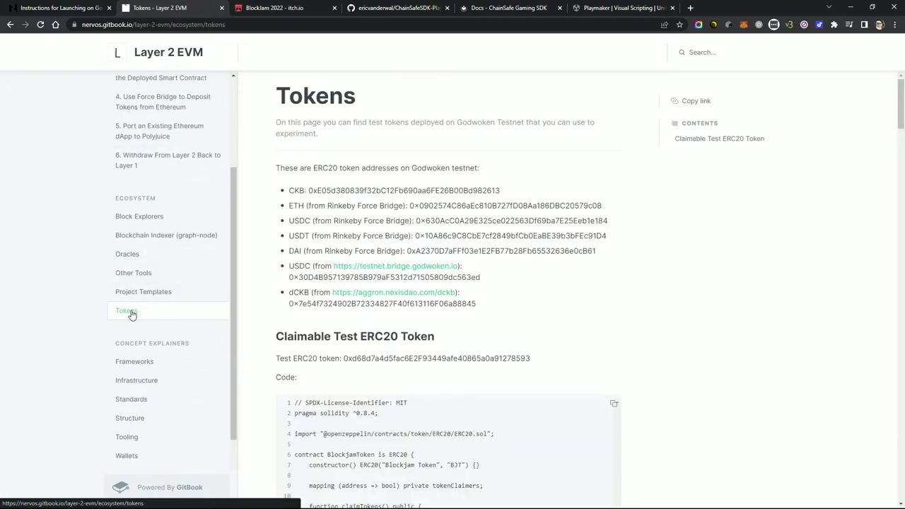
scroll(547, 281, "down", 1)
scroll(547, 282, "up", 1)
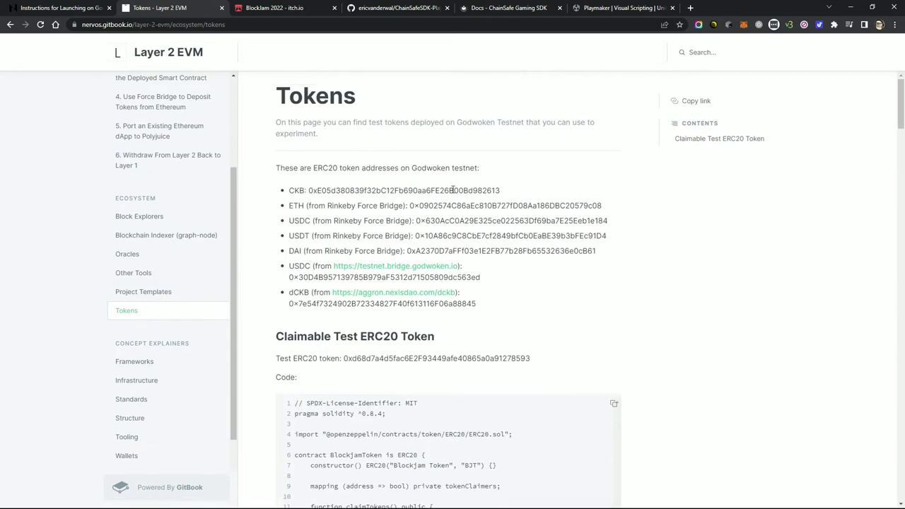
left_click_drag(310, 190, 504, 190)
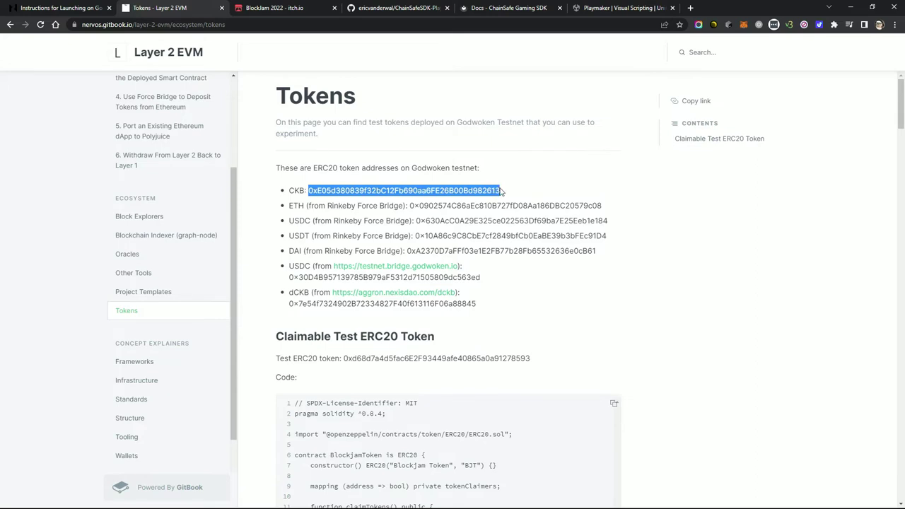
left_click_drag(410, 206, 611, 205)
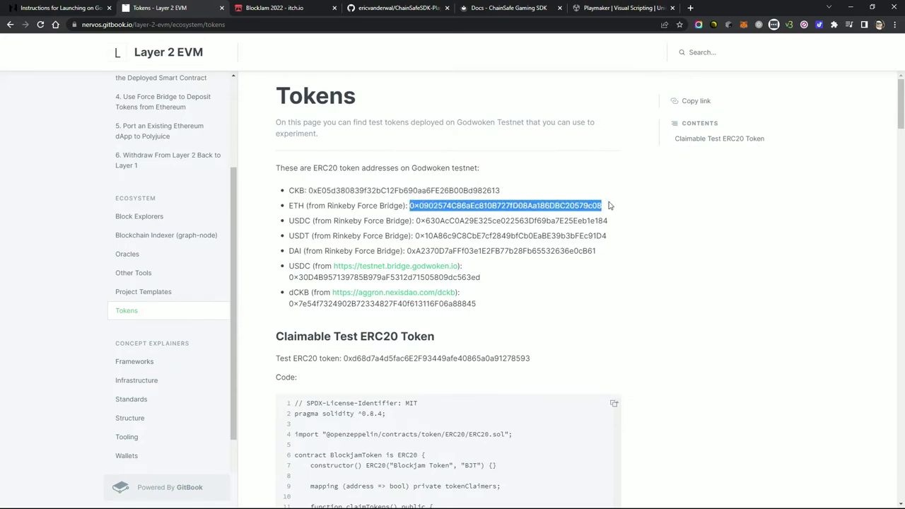
left_click(566, 218)
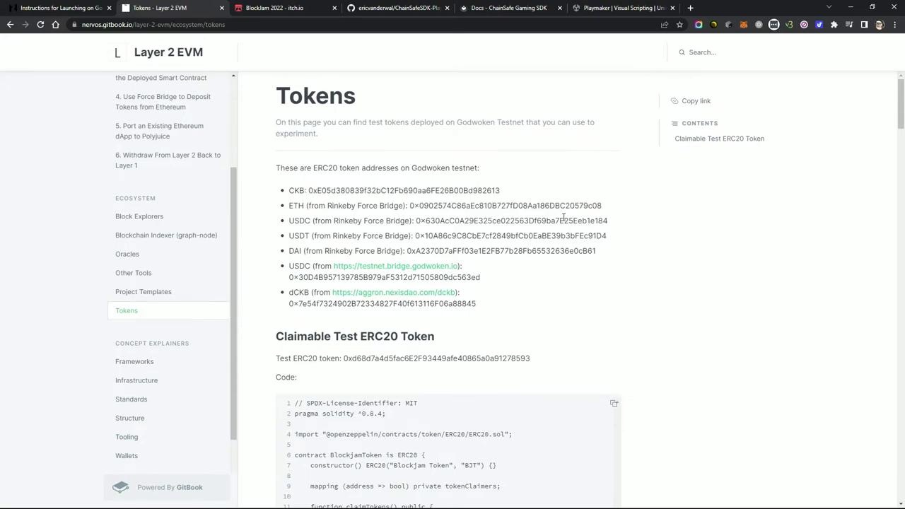
Browse the Project Templates page, then return to the Tokens page
left_click(143, 293)
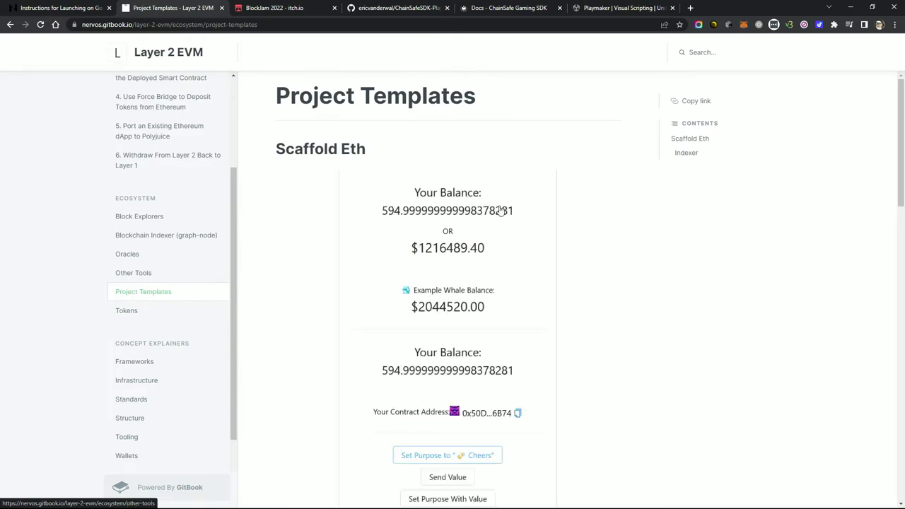
scroll(495, 255, "down", 15)
scroll(487, 256, "down", 2)
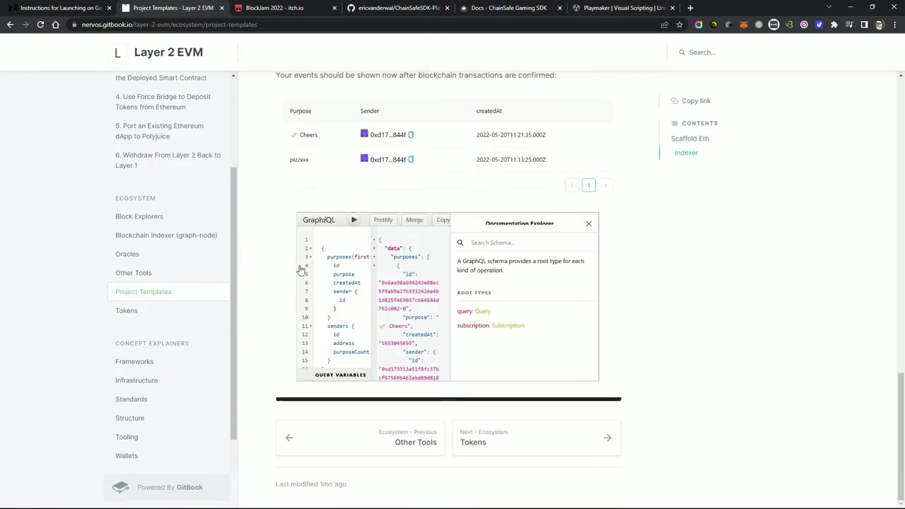
left_click(143, 312)
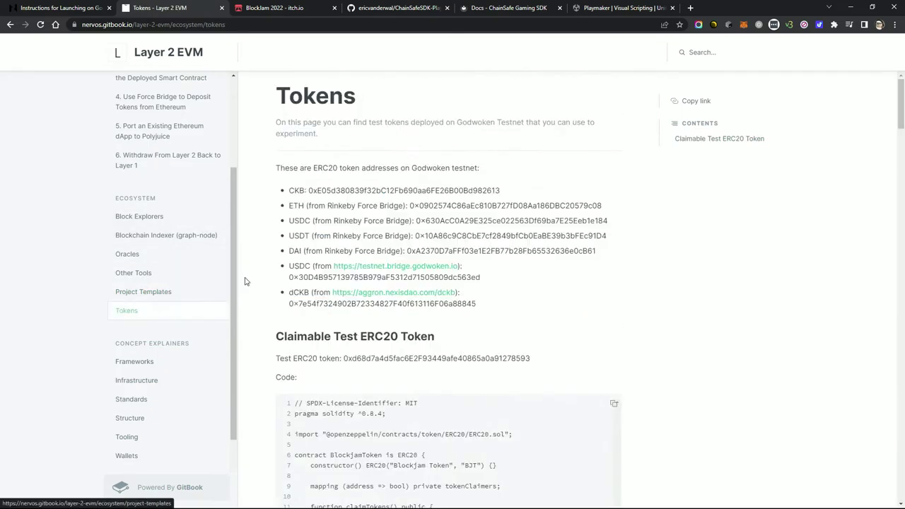
scroll(552, 268, "down", 3)
scroll(555, 271, "down", 1)
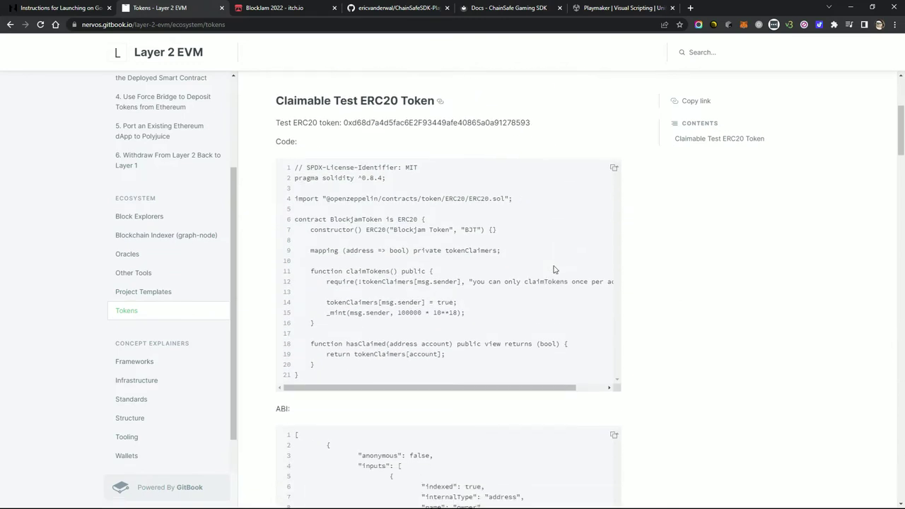
scroll(637, 228, "up", 1)
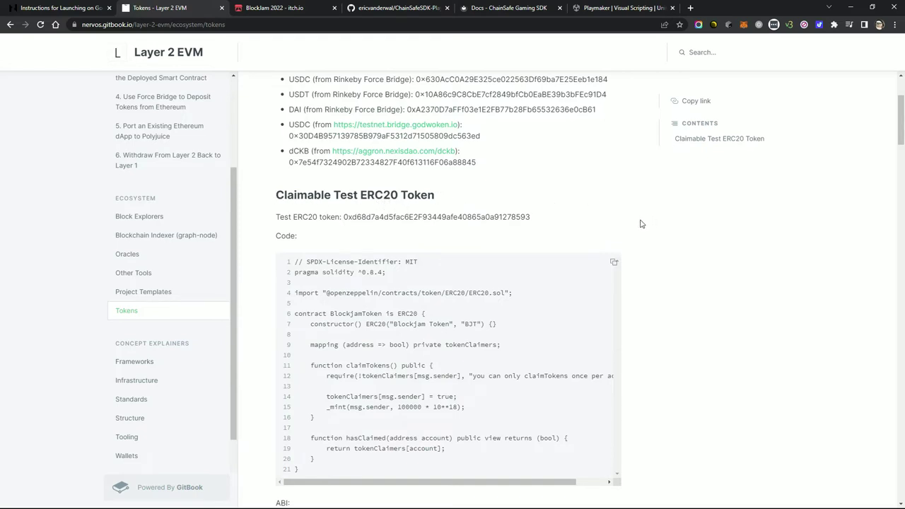
Copy the Claimable Test ERC20 token's contract address and return to Unity
left_click_drag(292, 218, 338, 218)
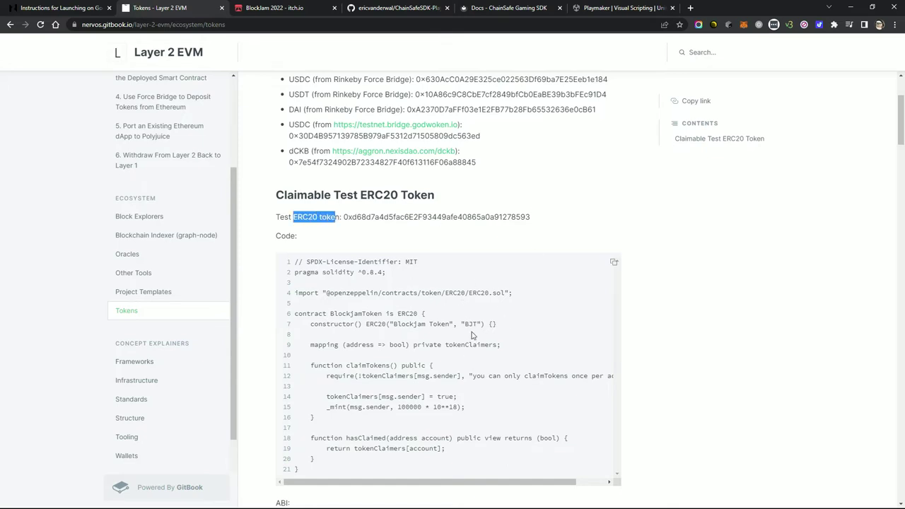
scroll(473, 334, "down", 1)
left_click_drag(344, 171, 530, 172)
right_click(523, 170)
left_click(541, 178)
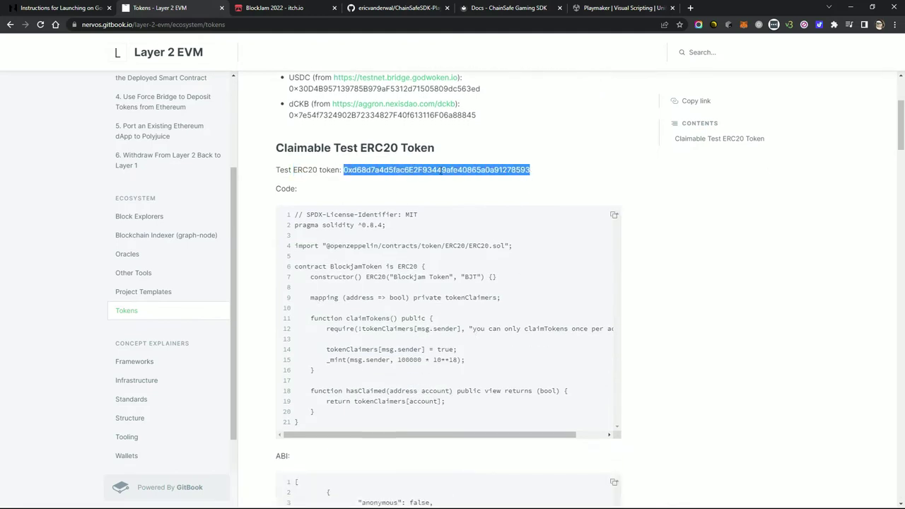
key("alt+Tab")
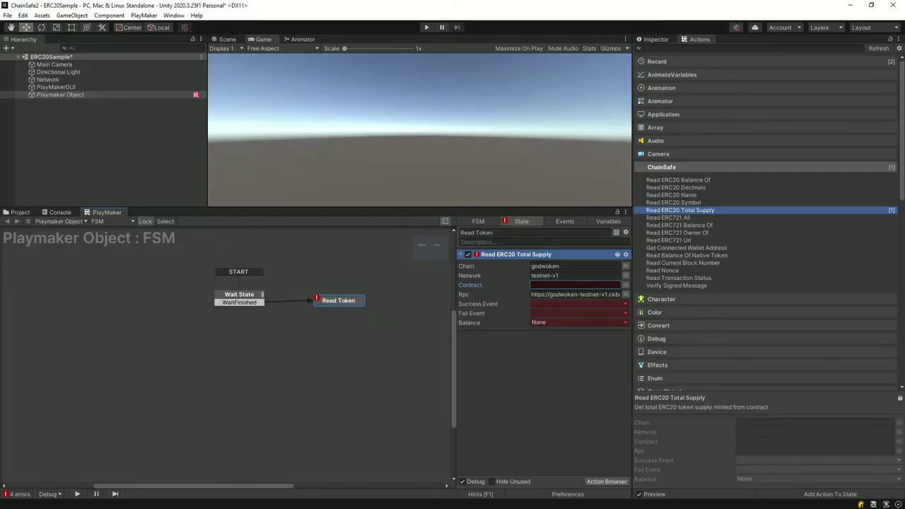
Paste the test token address into Contract and shift the Wait State and Read Token nodes left
left_click(539, 285)
key("ctrl+v")
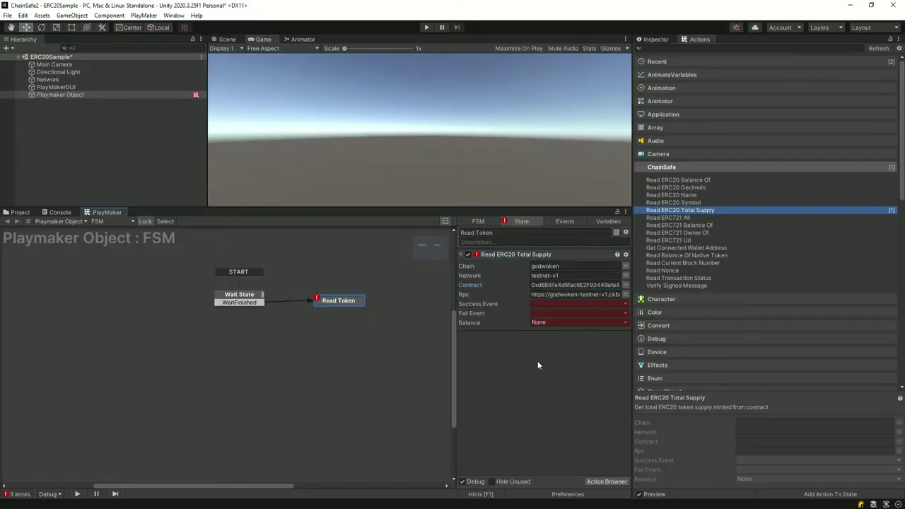
left_click(484, 322)
left_click_drag(239, 294, 167, 301)
left_click_drag(333, 304, 254, 310)
Add two new FSM states named Success and Fail
right_click(324, 278)
left_click(335, 286)
left_click(510, 234)
type("Success")
key("Return")
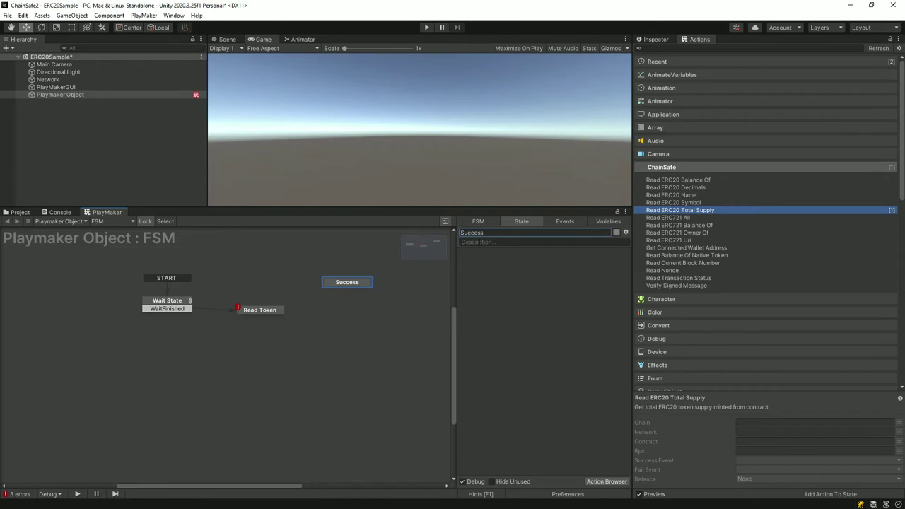
right_click(330, 328)
left_click(354, 331)
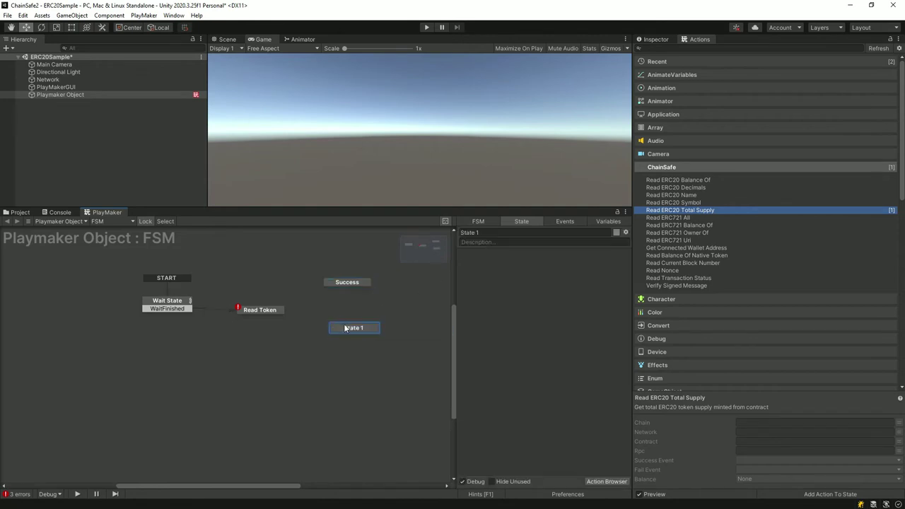
left_click(496, 233)
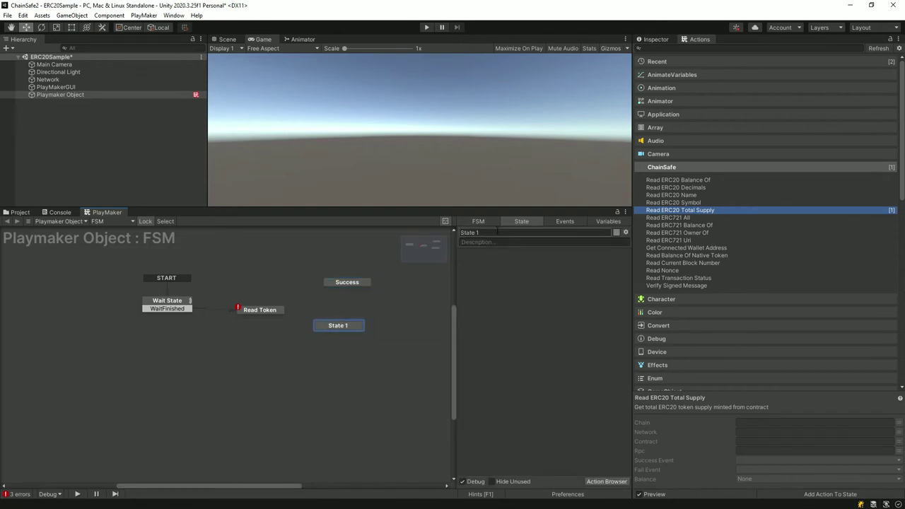
type("Fail")
key("Return")
left_click_drag(339, 325, 345, 323)
Create and assign new Success and Fail events for Read Token's Success Event and Fail Event
left_click(263, 310)
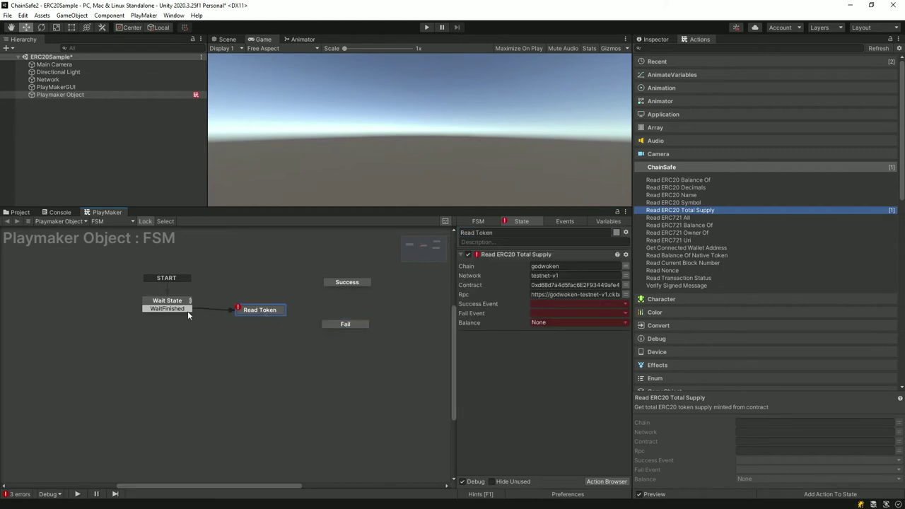
left_click(561, 307)
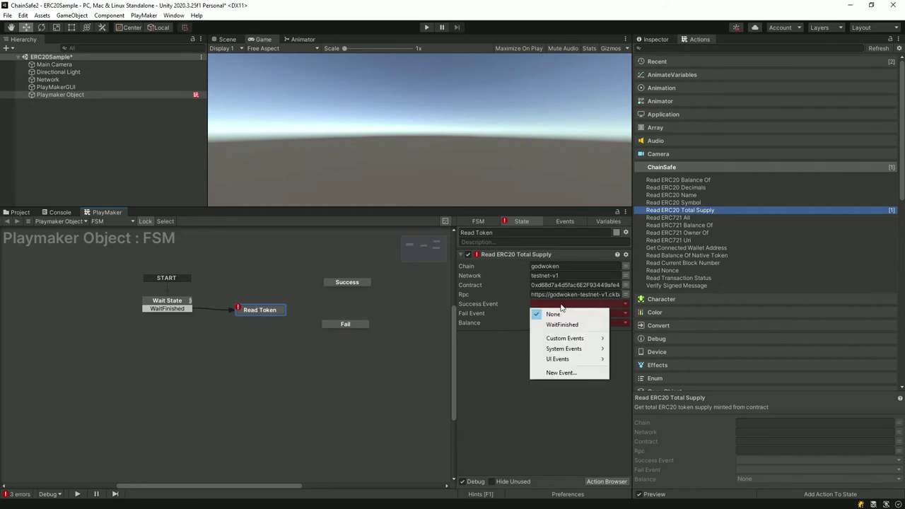
left_click(573, 373)
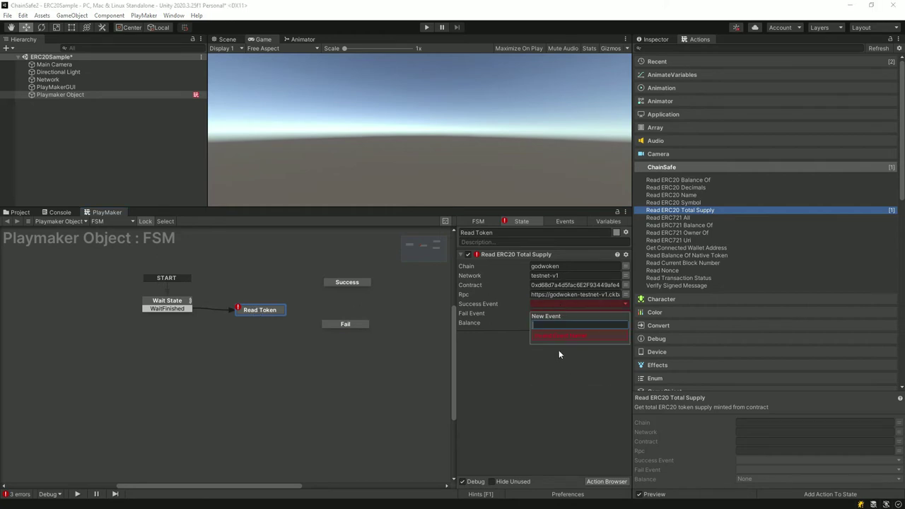
type("Success")
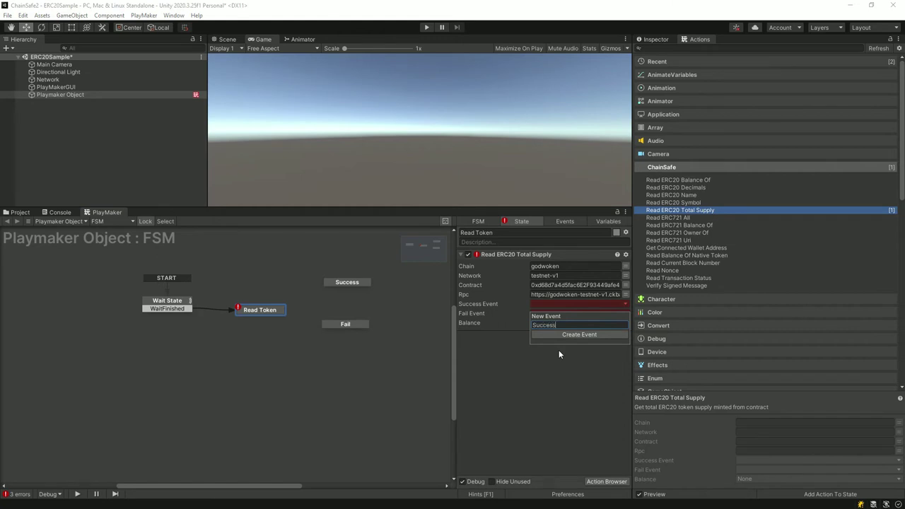
key("Return")
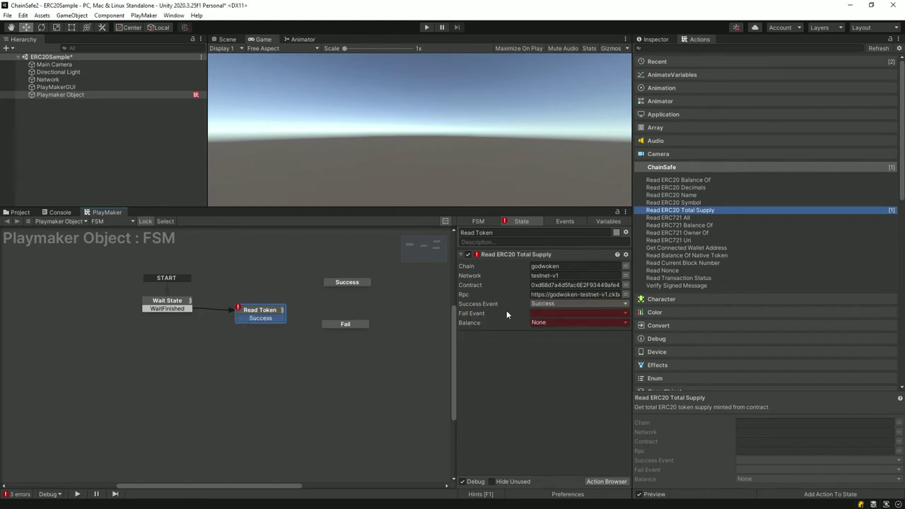
left_click(543, 314)
left_click(570, 392)
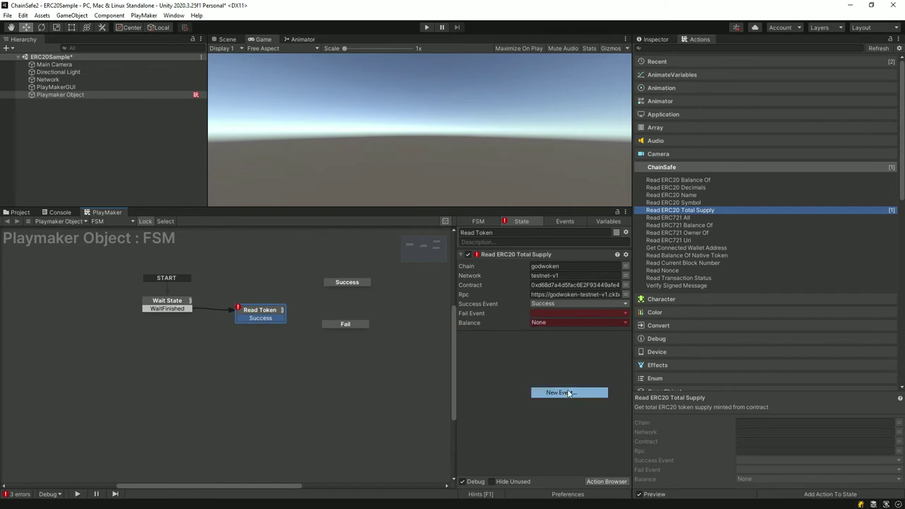
type("Fail")
key("Return")
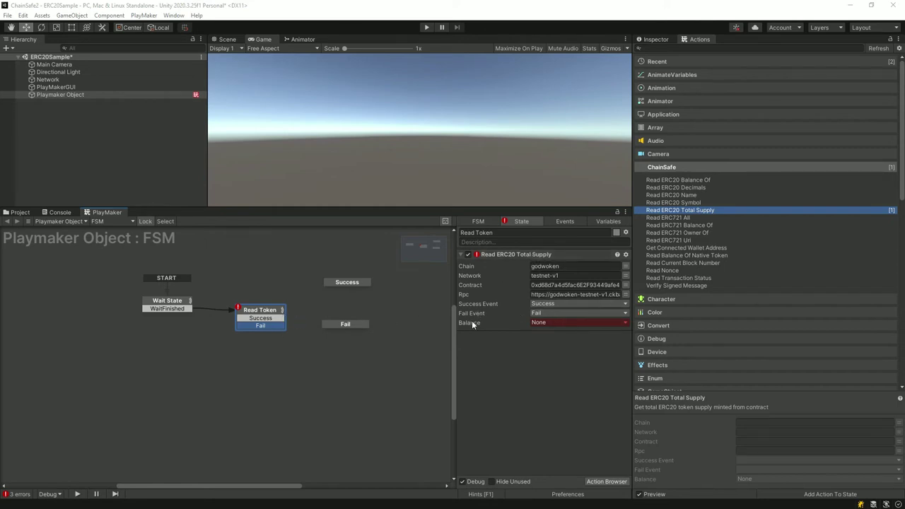
Store the Balance result in a new TotalSupply variable
left_click(542, 323)
left_click(557, 345)
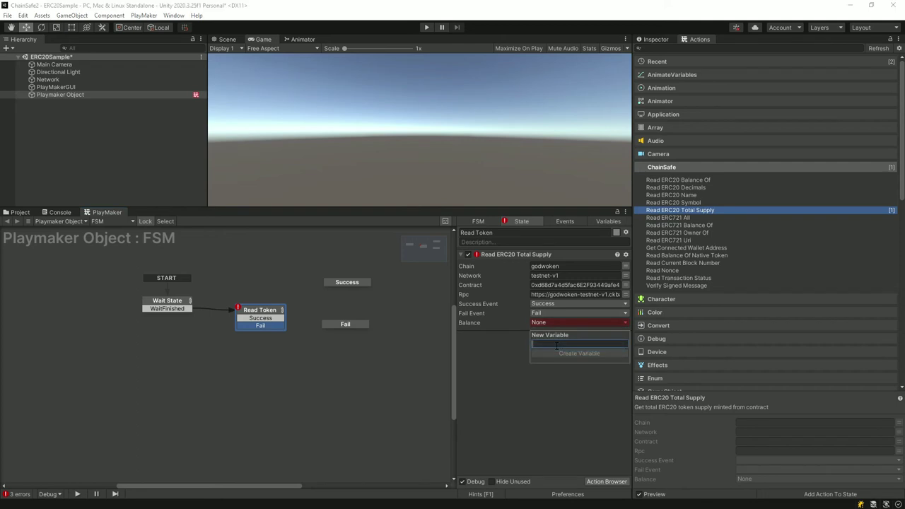
type("Total")
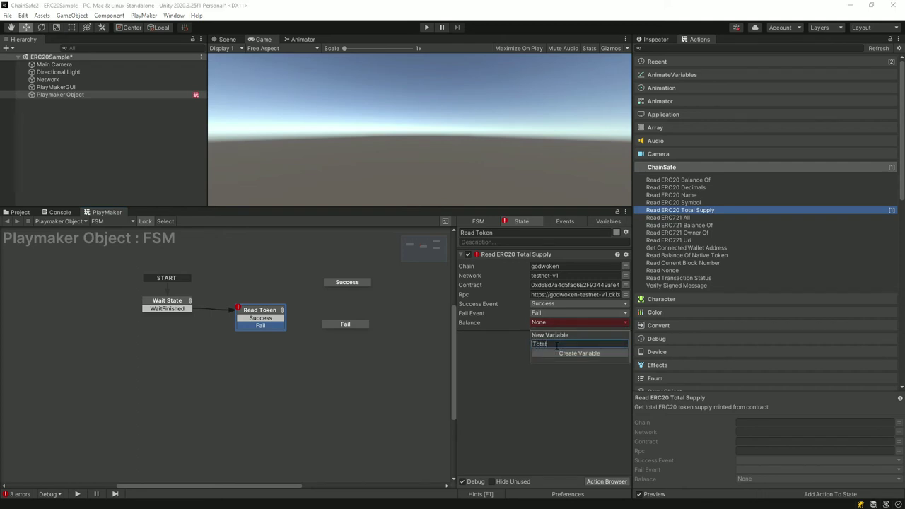
type("Supply")
key("Return")
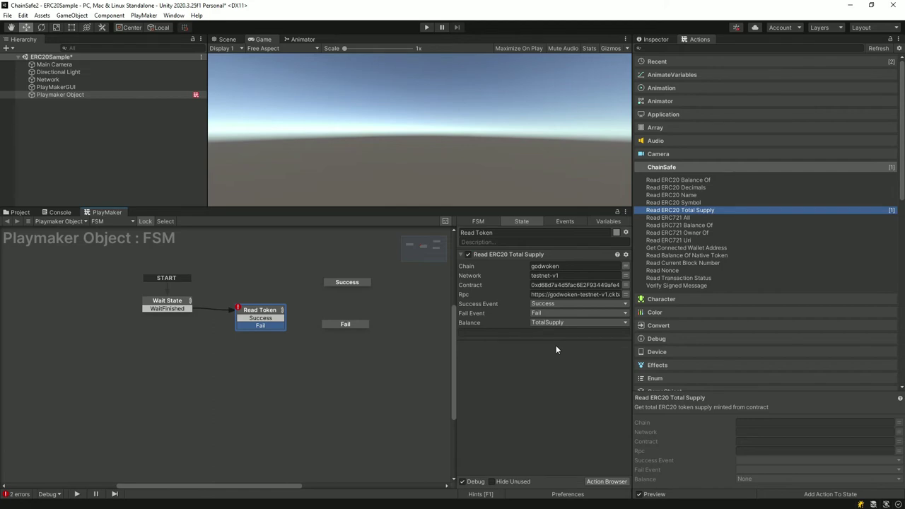
key("Tab")
key("Tab")
key("Tab")
key("Tab")
Link Read Token's Success event to the Success state, tidy the Success and Fail nodes, and start Play
left_click(463, 482)
left_click(463, 482)
left_click_drag(268, 318, 354, 330)
left_click_drag(342, 325, 341, 341)
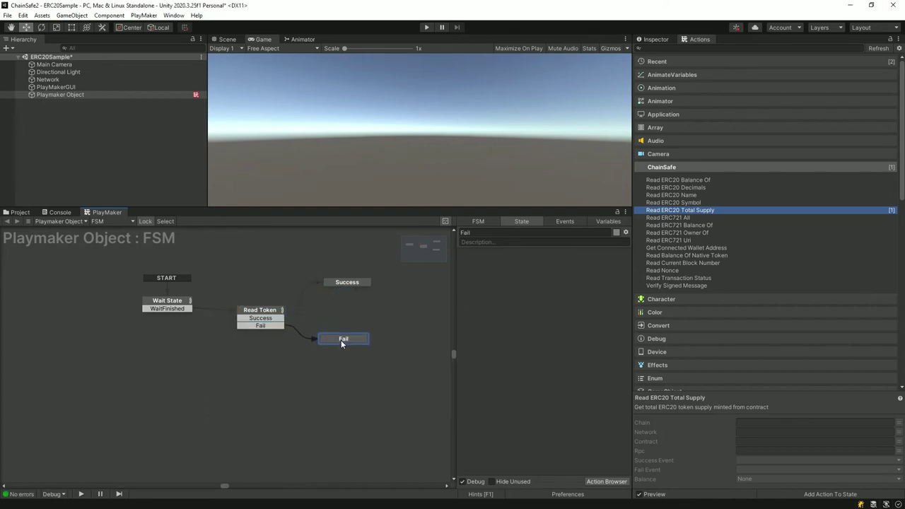
left_click_drag(347, 284, 353, 284)
left_click(277, 313)
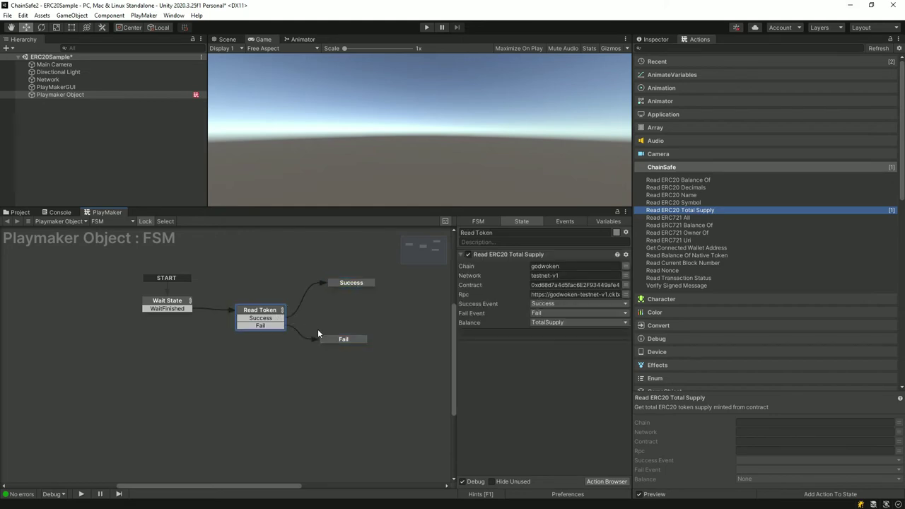
left_click(427, 27)
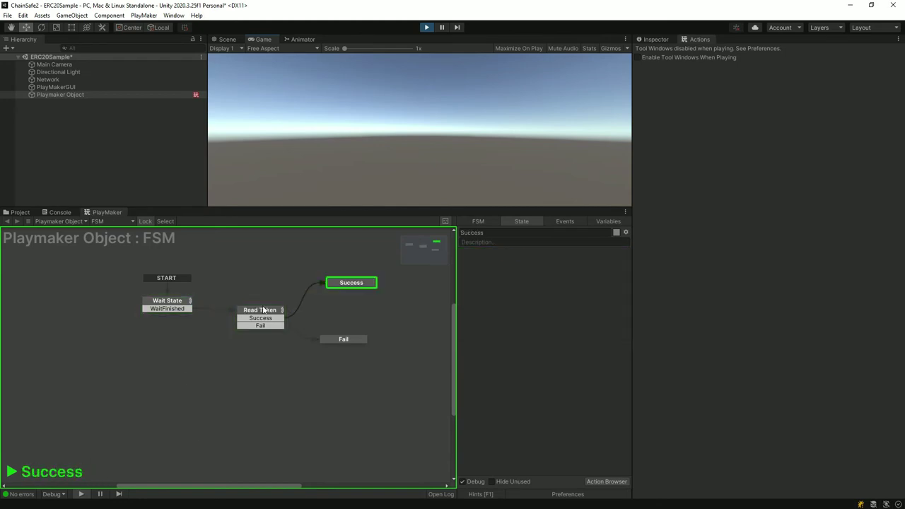
Check the TotalSupply value Read Token fetched during play, then stop the scene
left_click_drag(269, 315, 265, 310)
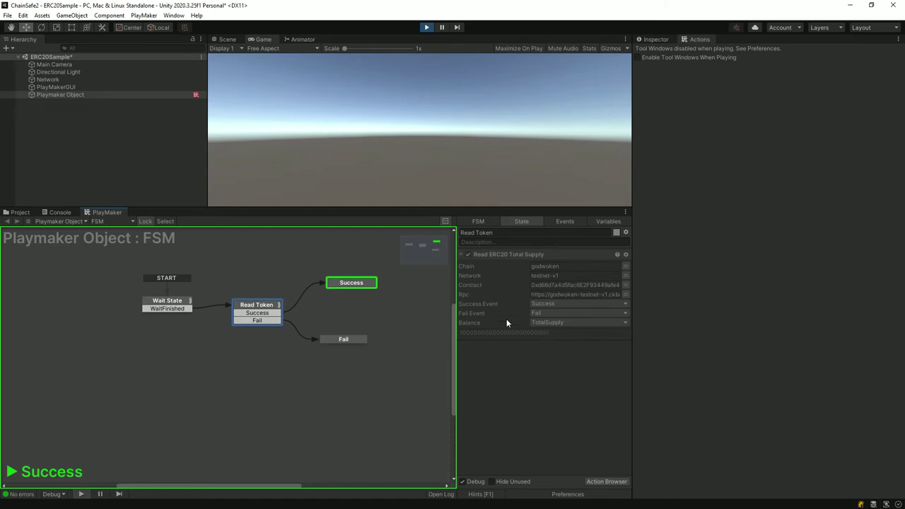
left_click(426, 28)
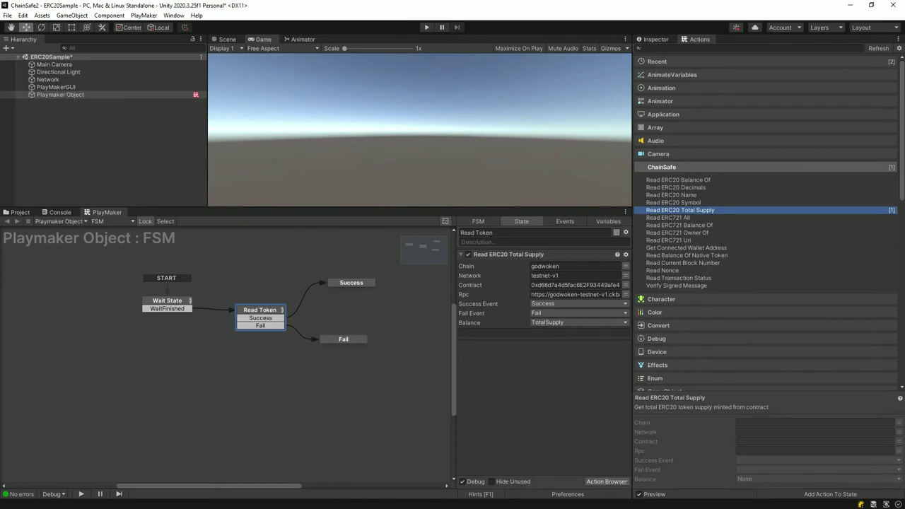
Copy the CKB token address from the docs' Tokens page and select Read Token's current Contract value
key("alt+Tab")
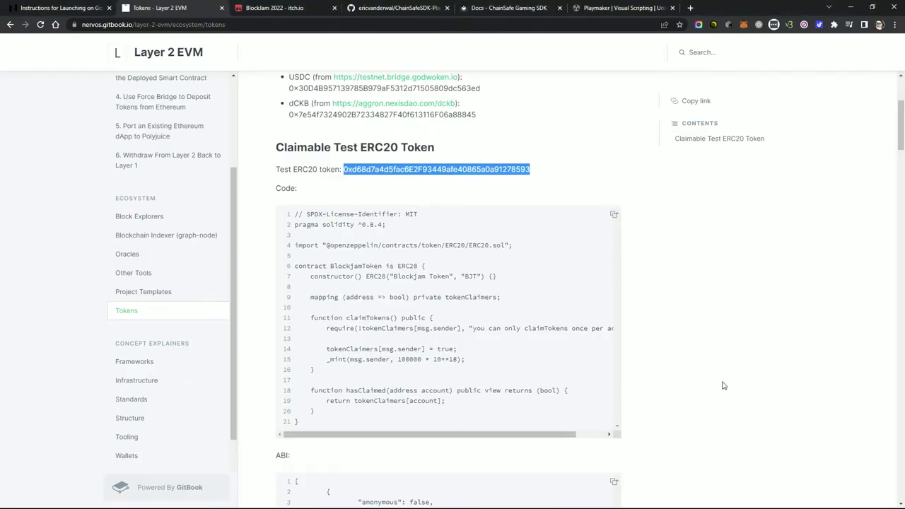
scroll(719, 384, "down", 4)
scroll(711, 385, "up", 5)
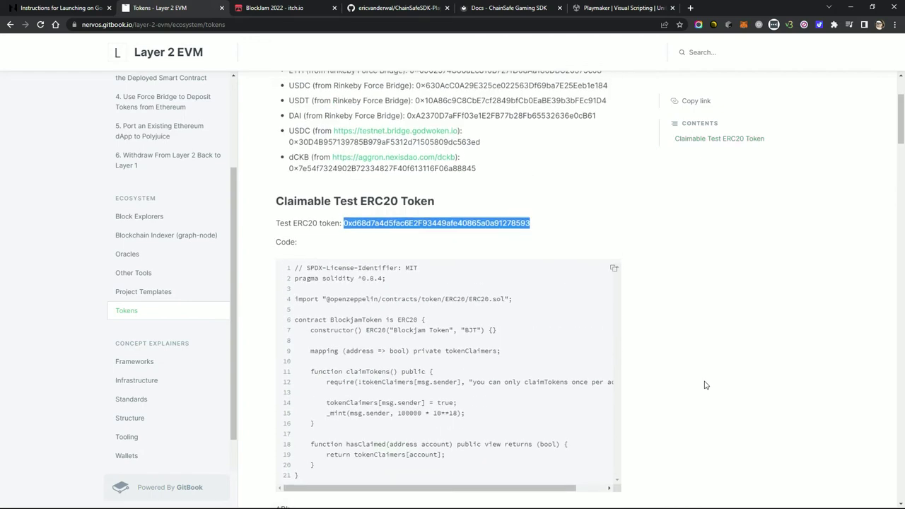
scroll(704, 385, "up", 2)
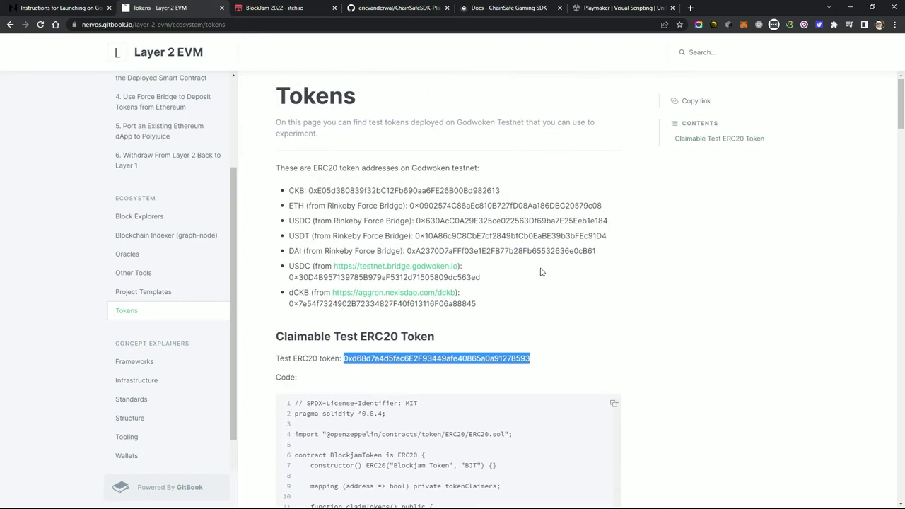
double_click(412, 190)
right_click(413, 191)
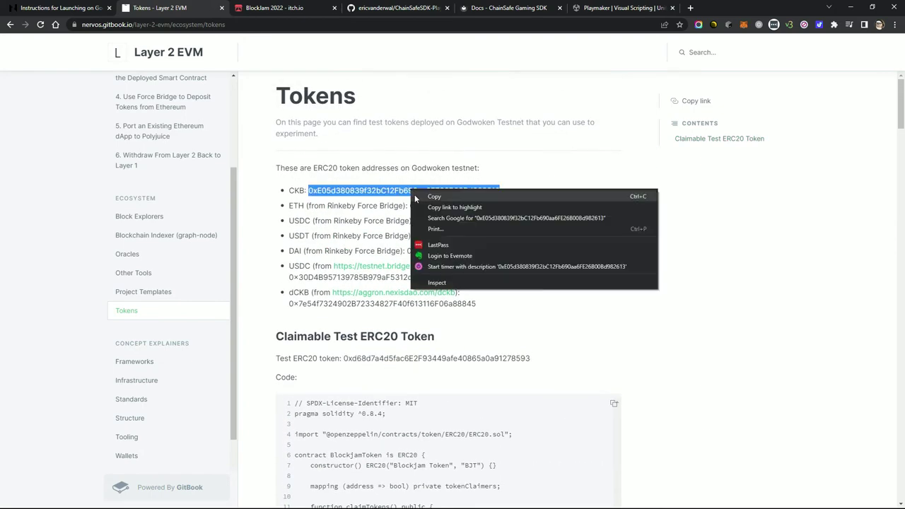
left_click(416, 196)
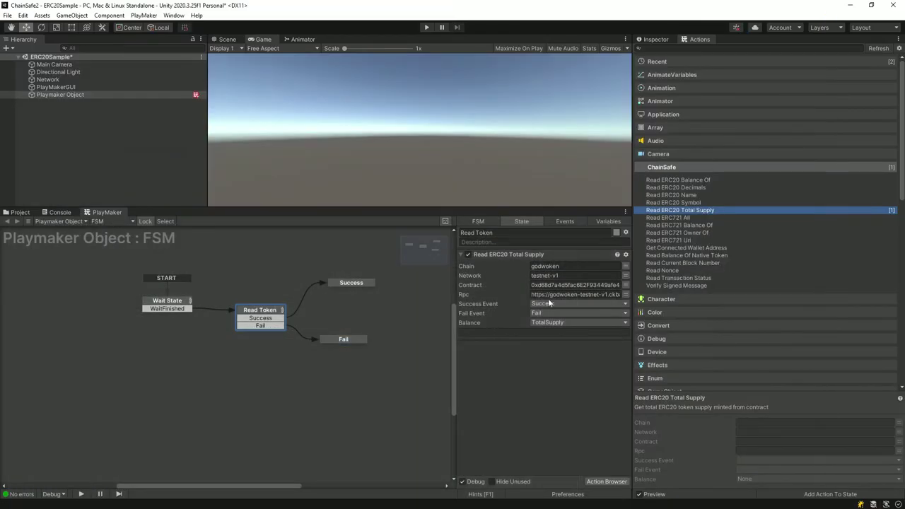
left_click(557, 285)
Paste the CKB address into Contract, run the scene, check the returned supply, then stop playback
right_click(557, 284)
left_click(577, 310)
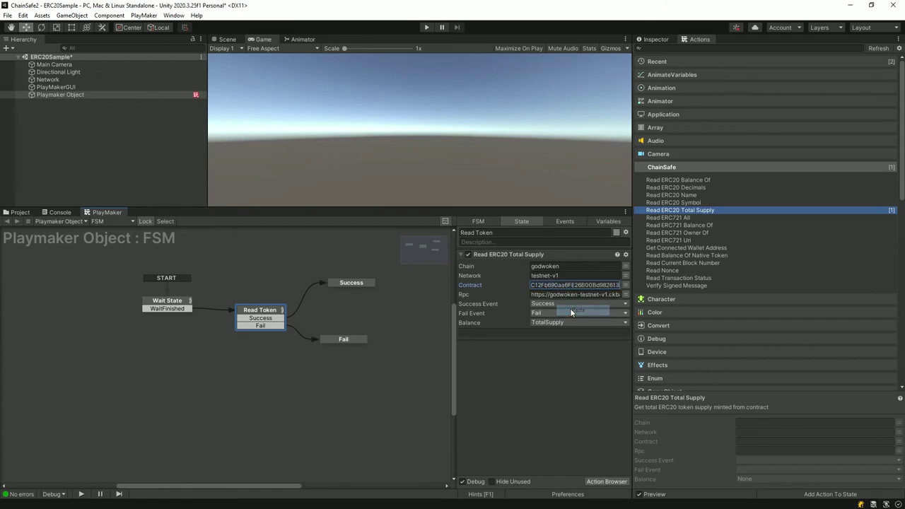
left_click(427, 27)
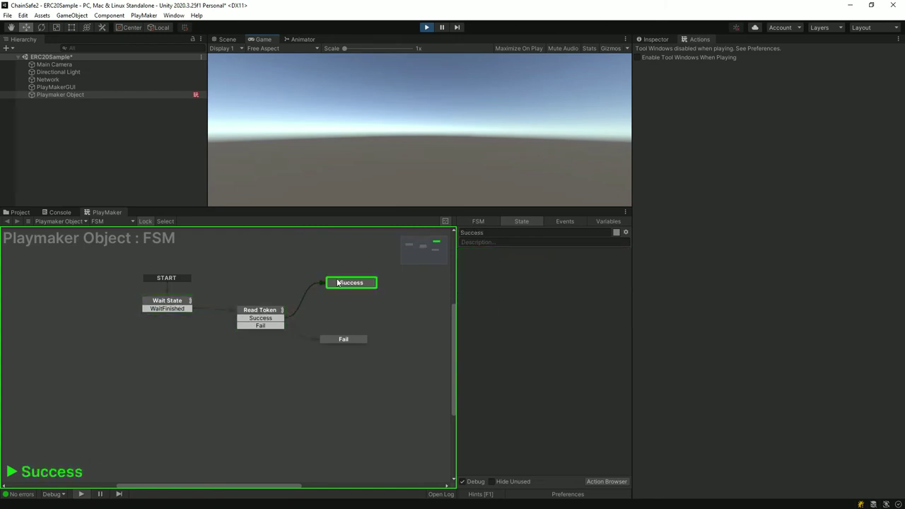
left_click(280, 309)
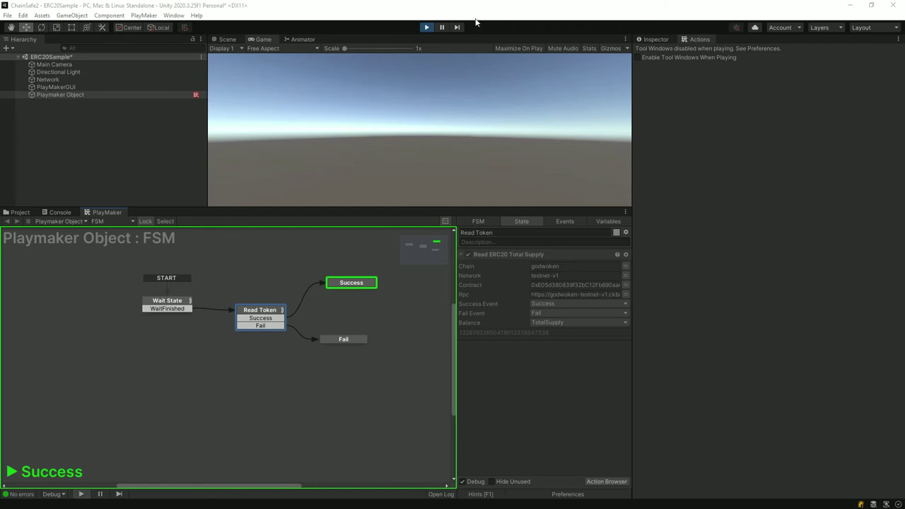
left_click(556, 210)
key("ctrl+p")
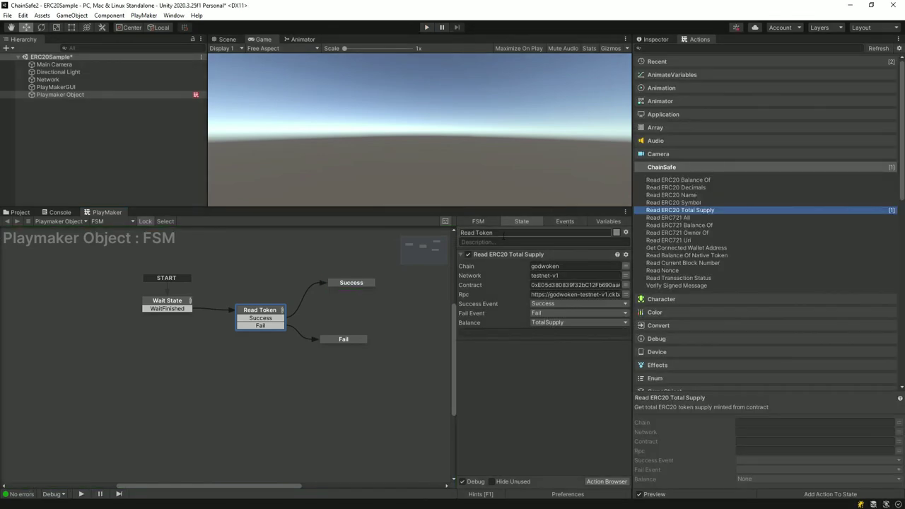
Inspect the Fail, Read Token and Success states and nudge Success slightly left
left_click(343, 340)
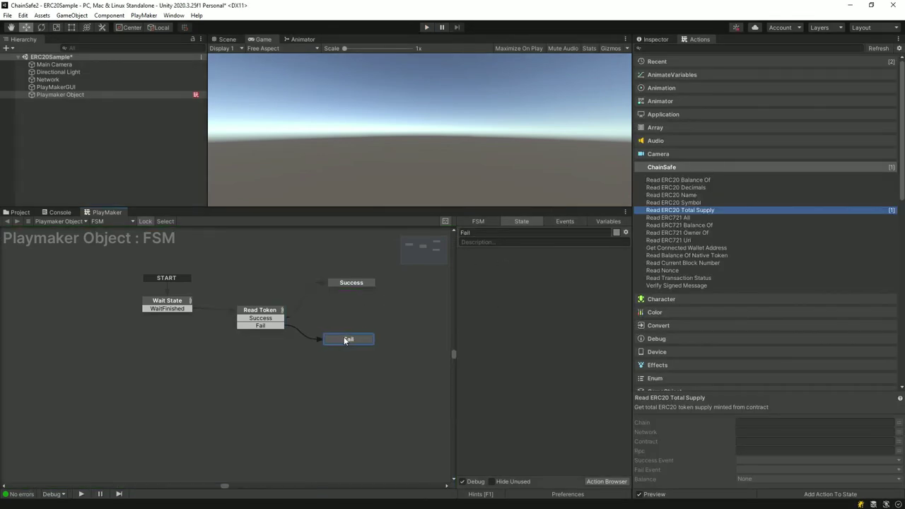
left_click(273, 318)
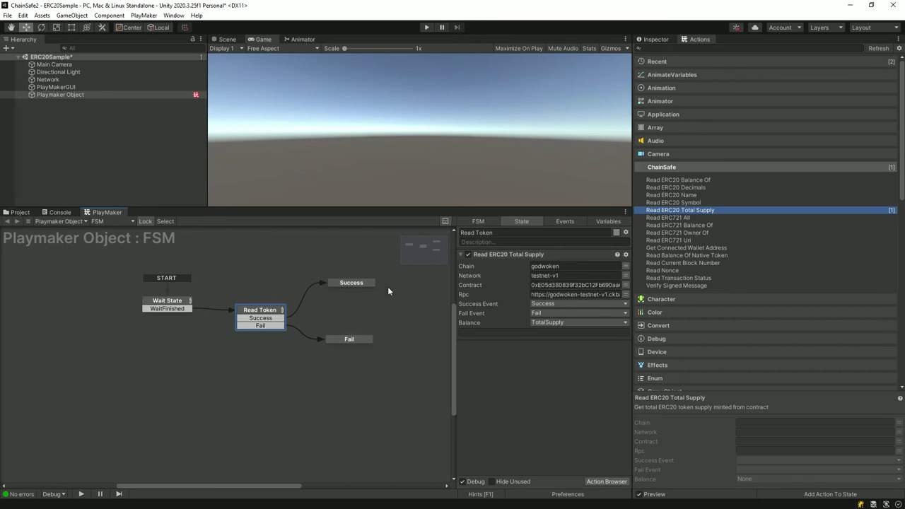
left_click(355, 282)
left_click_drag(355, 282, 348, 281)
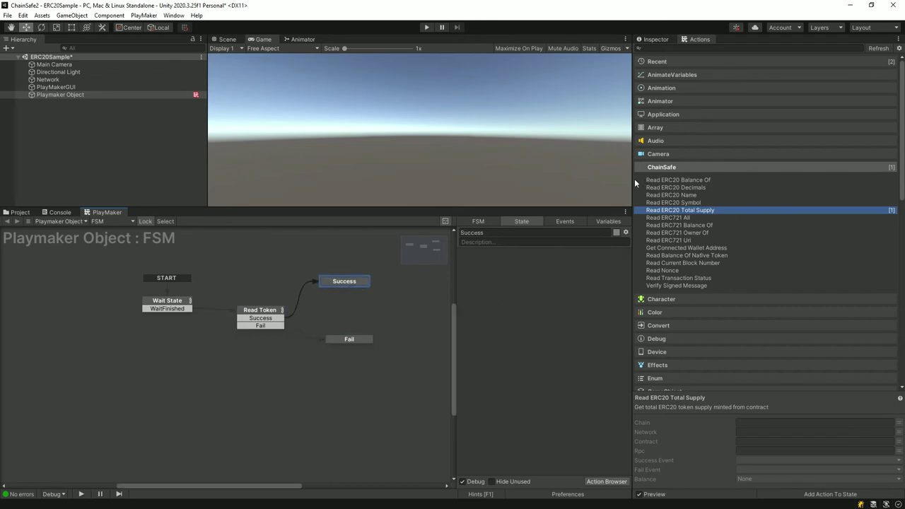
Widen the Actions list and read the ERC20 Balance Of, Decimals, Name, Symbol and Total Supply descriptions
left_click_drag(634, 184, 487, 196)
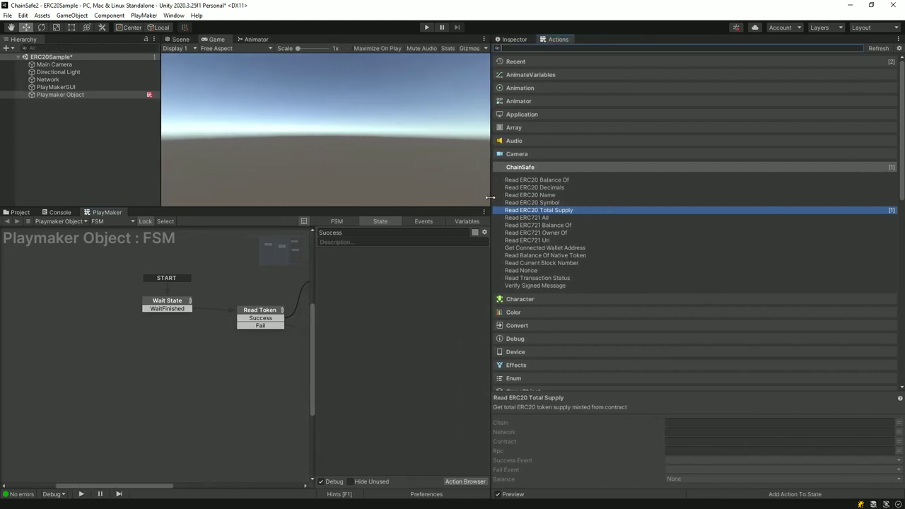
left_click(564, 181)
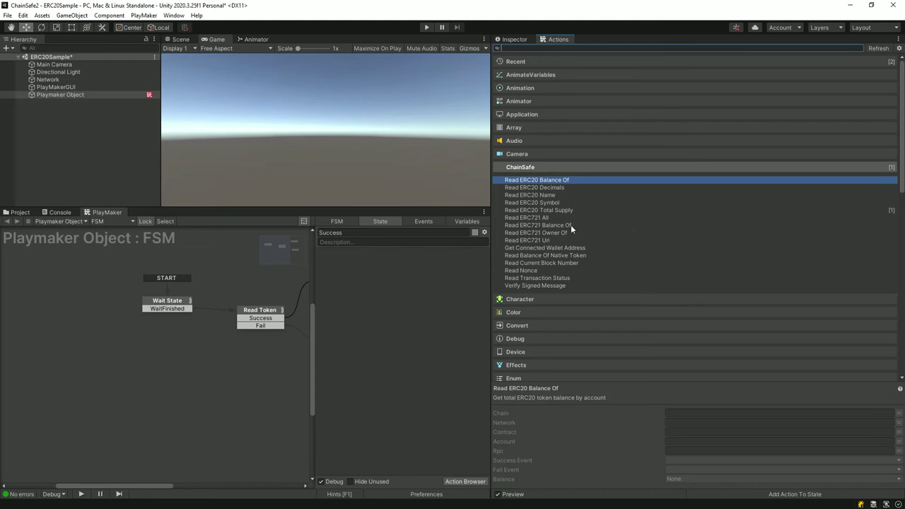
left_click(558, 188)
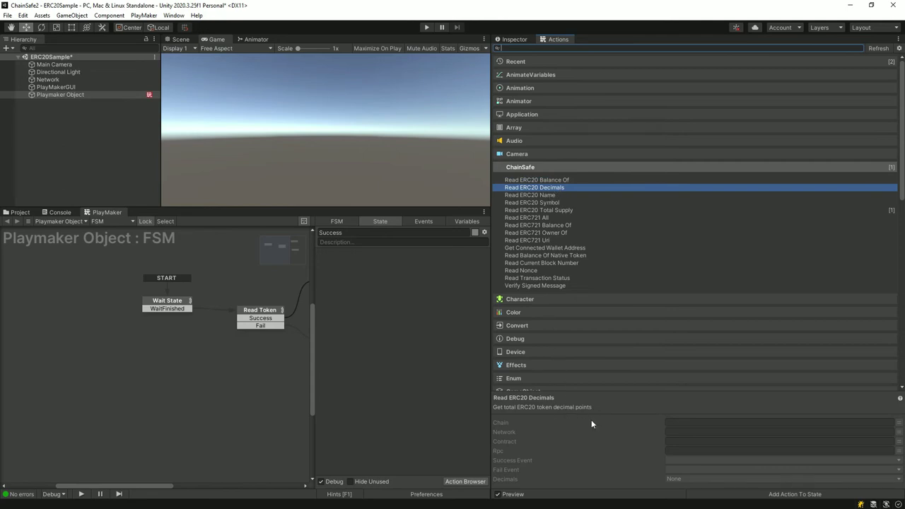
left_click(559, 195)
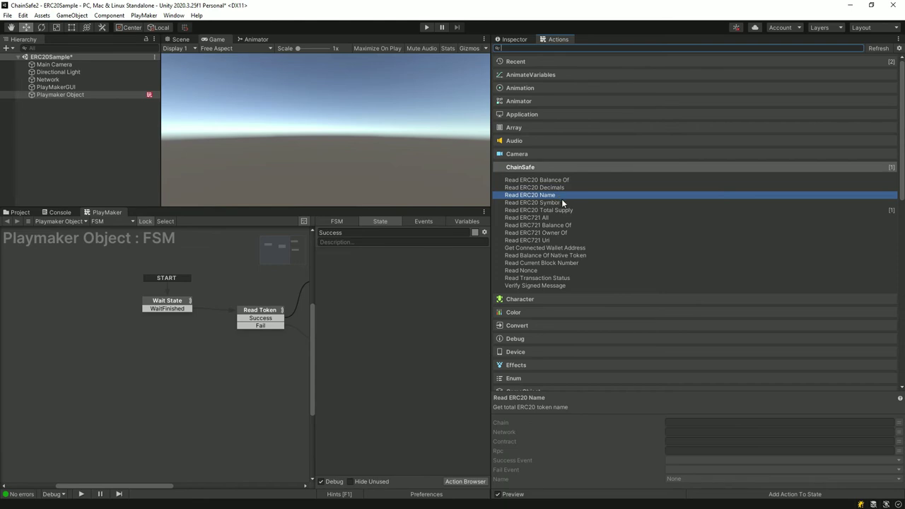
left_click(562, 203)
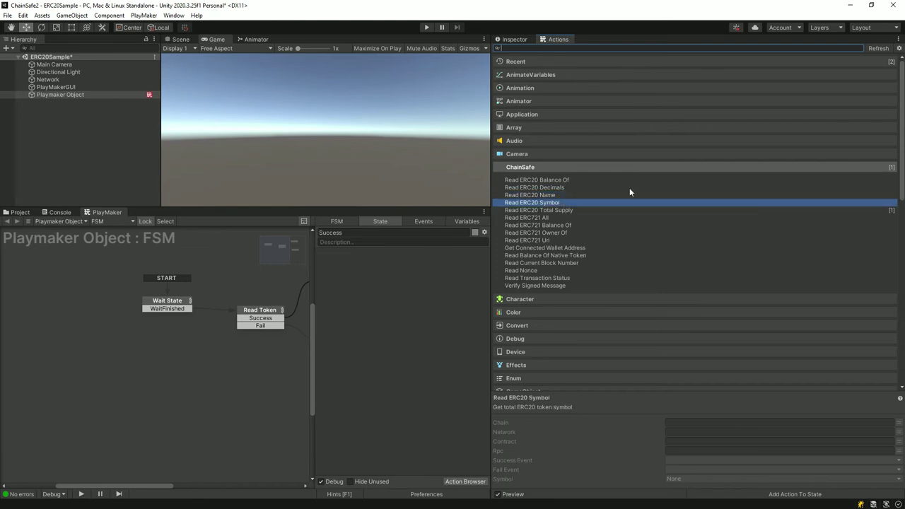
left_click(579, 210)
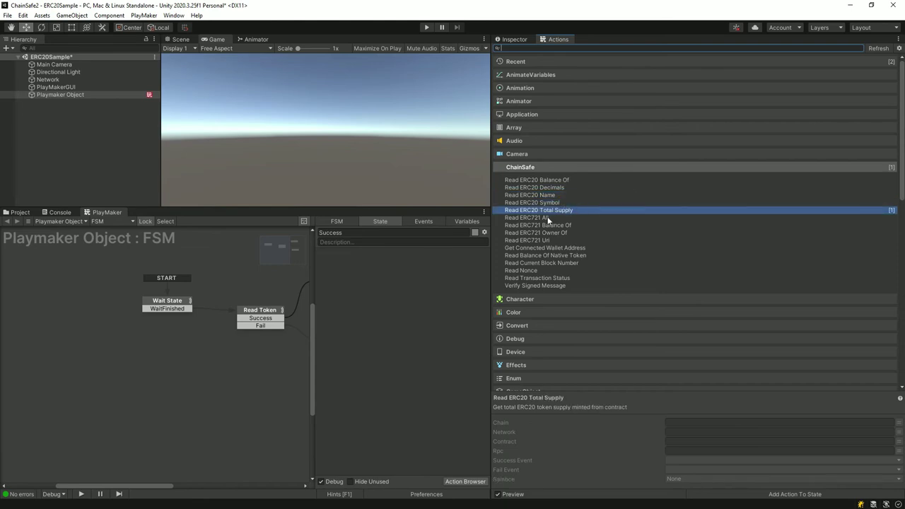
Read the ERC721 All, Balance Of, Owner Of and Uri action descriptions
left_click(548, 218)
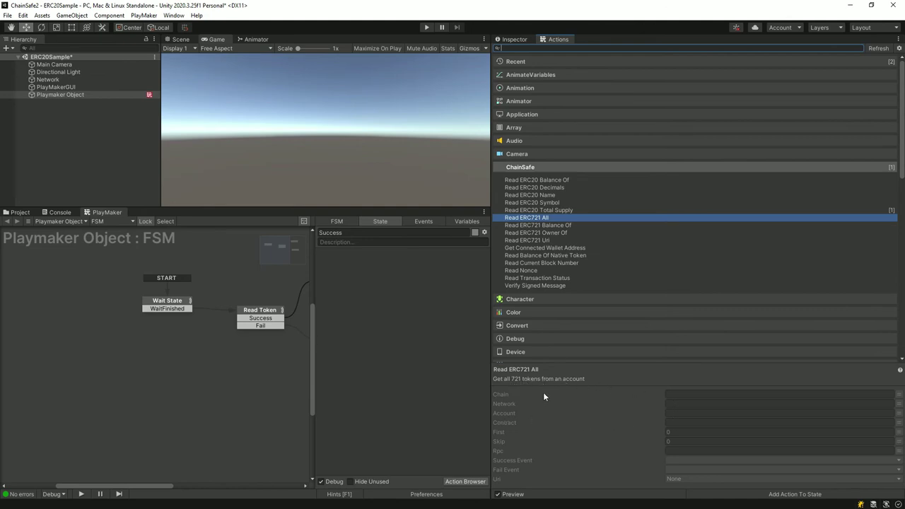
left_click(559, 225)
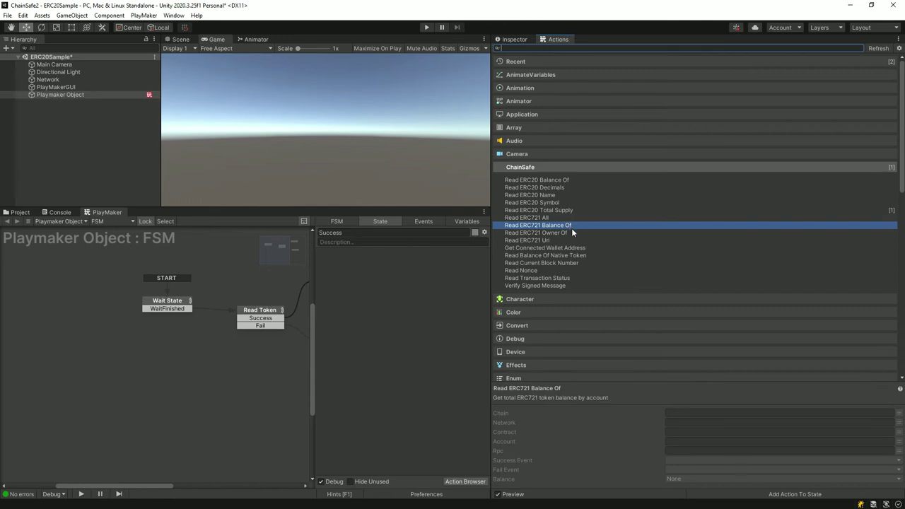
left_click(568, 232)
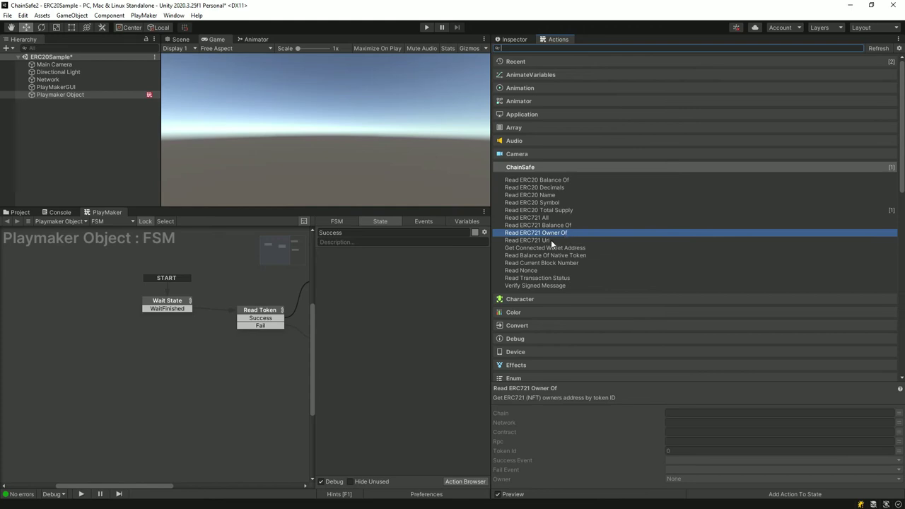
left_click(551, 240)
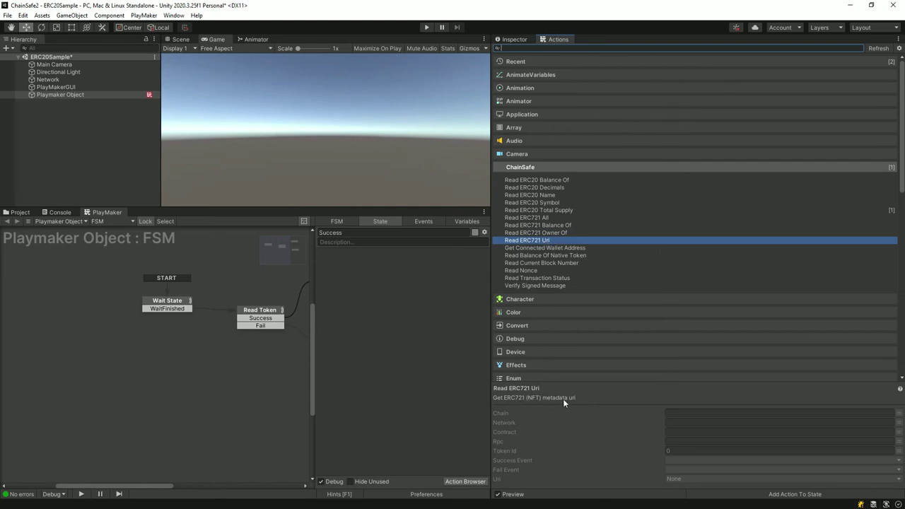
Read the wallet, native balance, block, nonce, transaction and signature action descriptions, then return to the ChainSafe docs
left_click(556, 248)
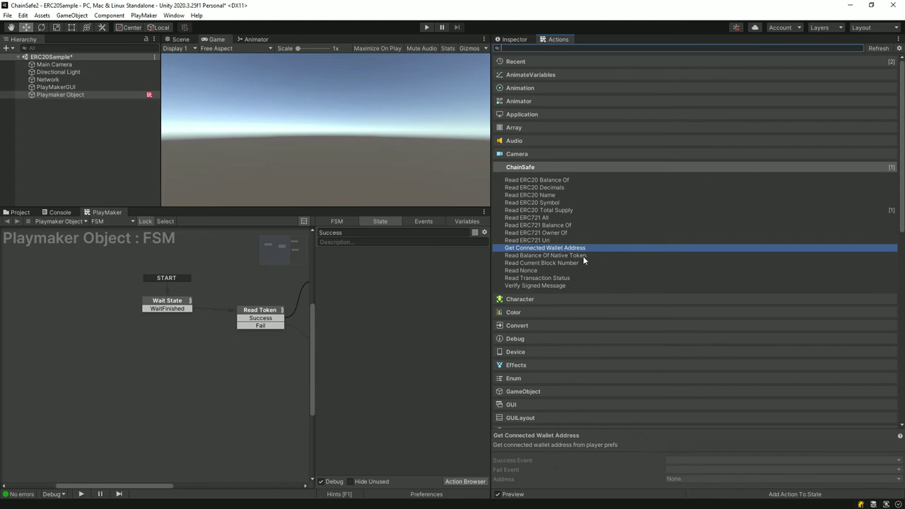
left_click(561, 256)
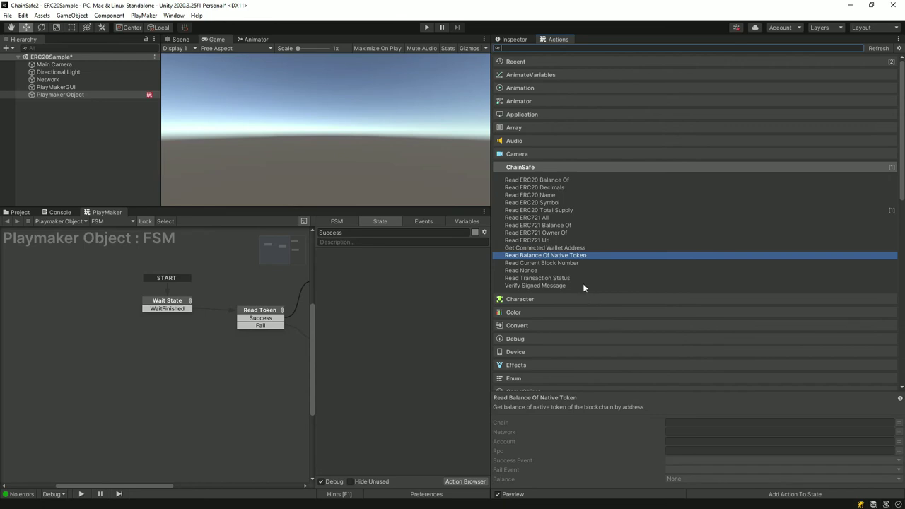
left_click(521, 263)
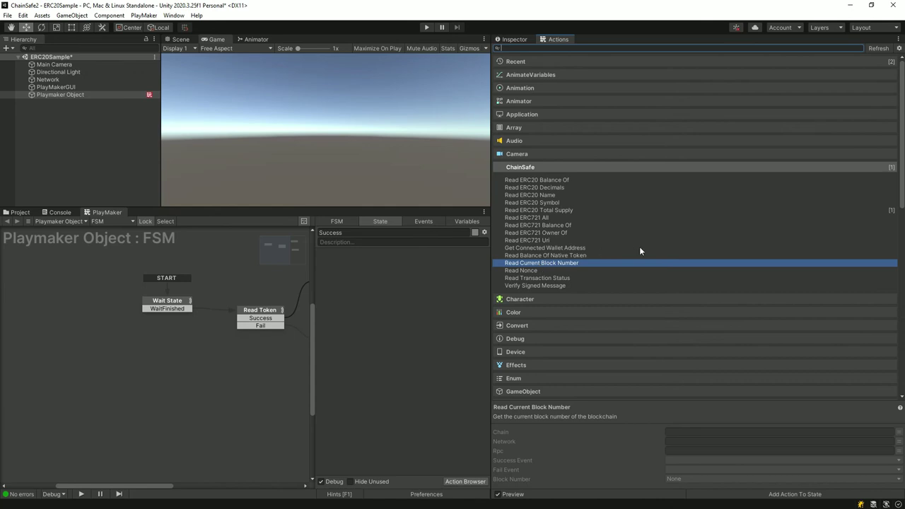
left_click(540, 270)
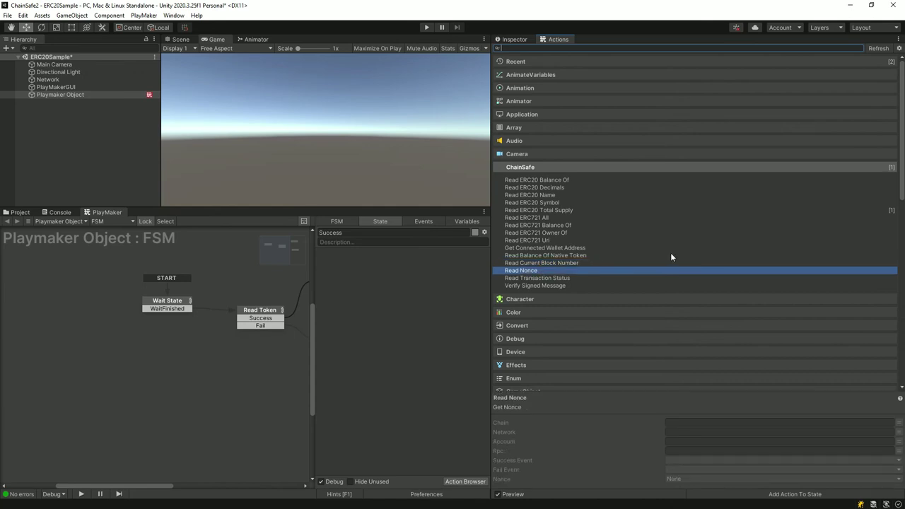
left_click(581, 278)
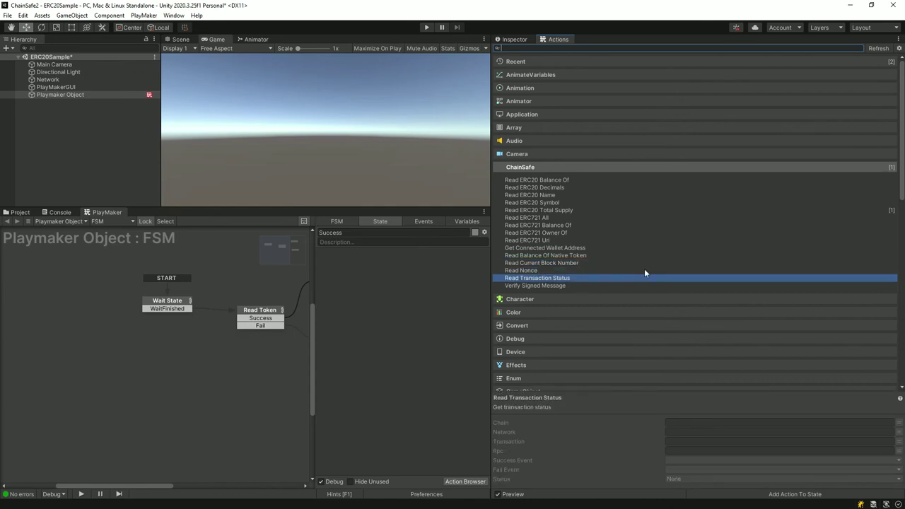
left_click(569, 285)
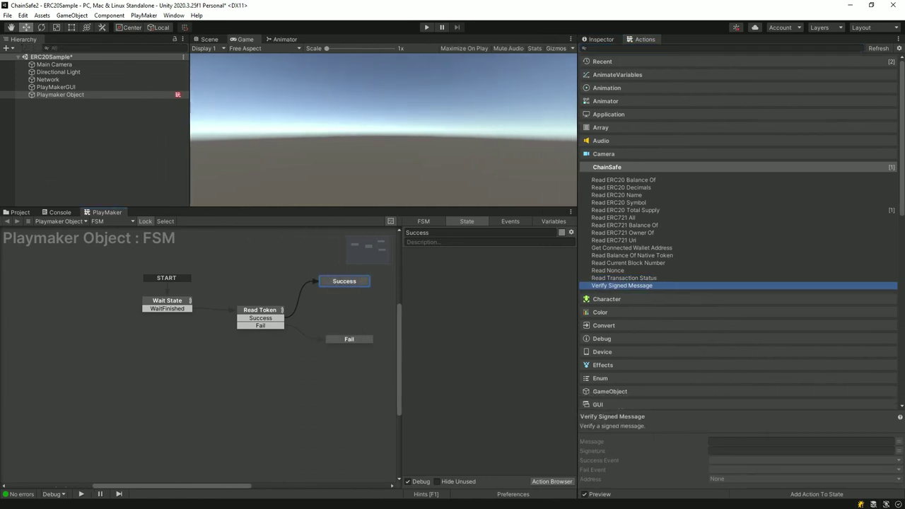
key("alt+Tab")
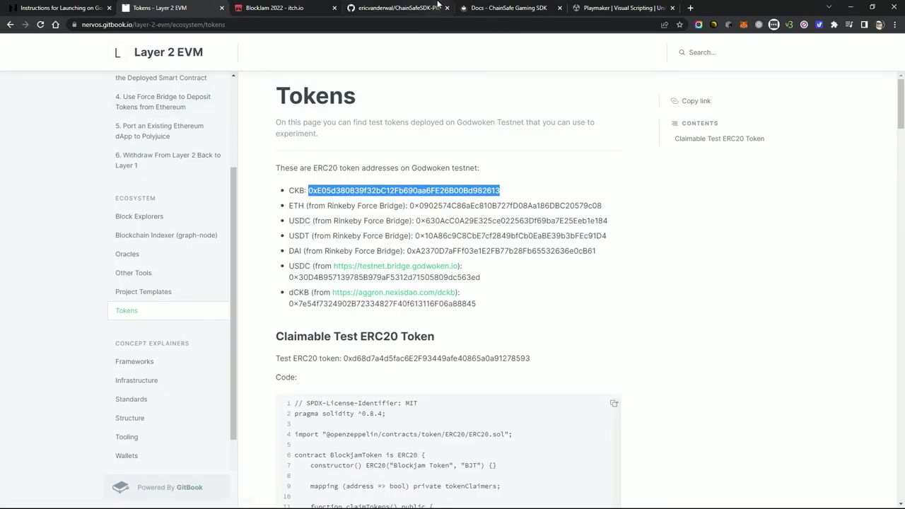
left_click(495, 9)
In the EVM Blockchain section, highlight the Block number, Balance Of, Verify, Transaction Status and Nonce headings
scroll(510, 146, "up", 20)
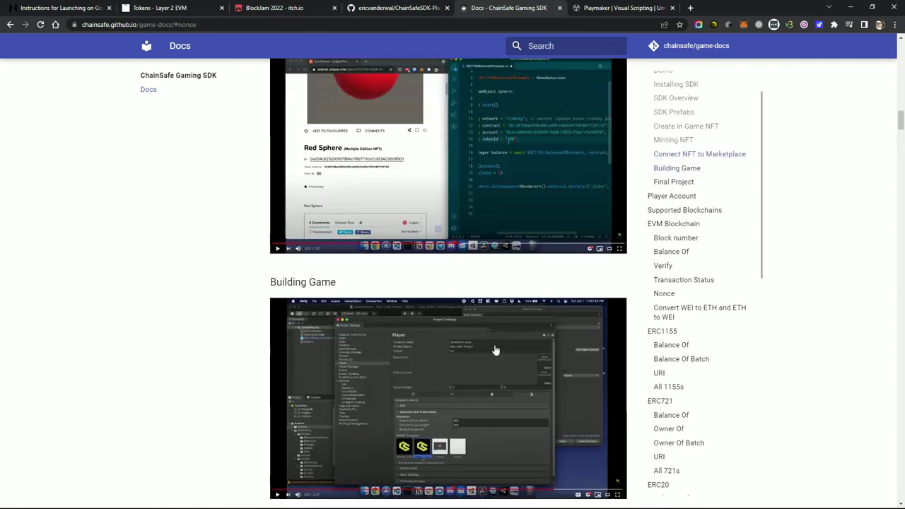
scroll(485, 337, "up", 15)
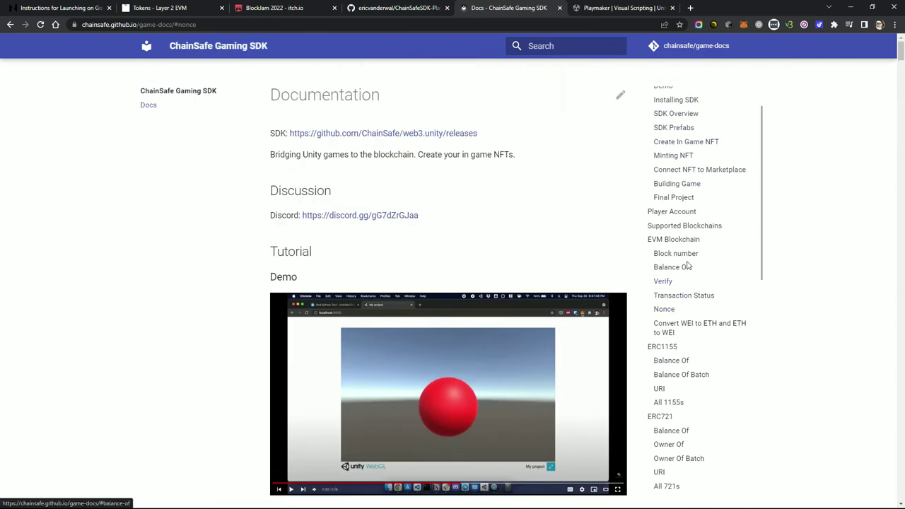
left_click(685, 239)
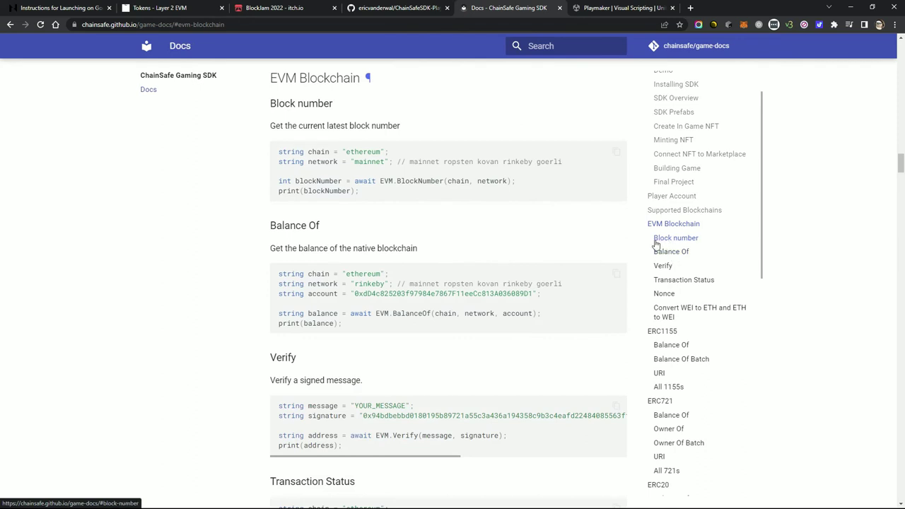
double_click(314, 104)
left_click(314, 104)
double_click(301, 228)
scroll(291, 223, "down", 2)
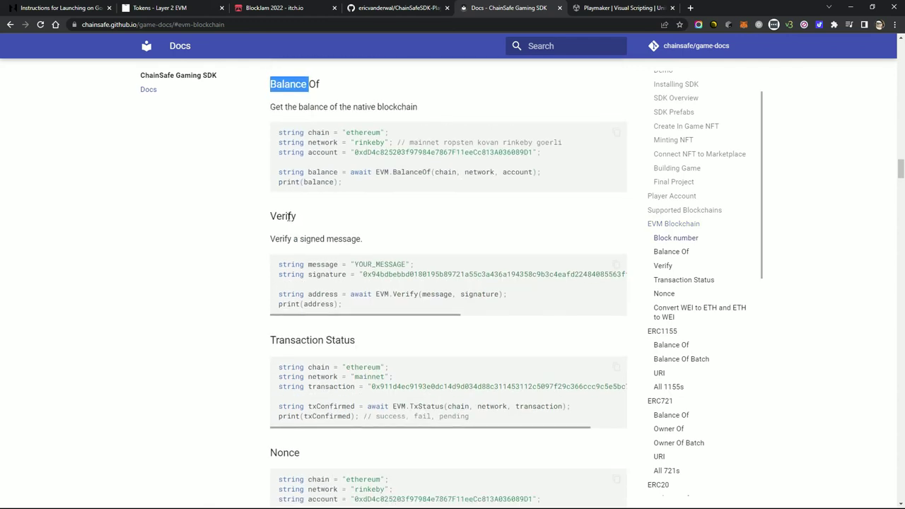
double_click(286, 216)
scroll(298, 212, "down", 2)
double_click(336, 199)
left_click(336, 199)
scroll(283, 181, "down", 2)
double_click(285, 170)
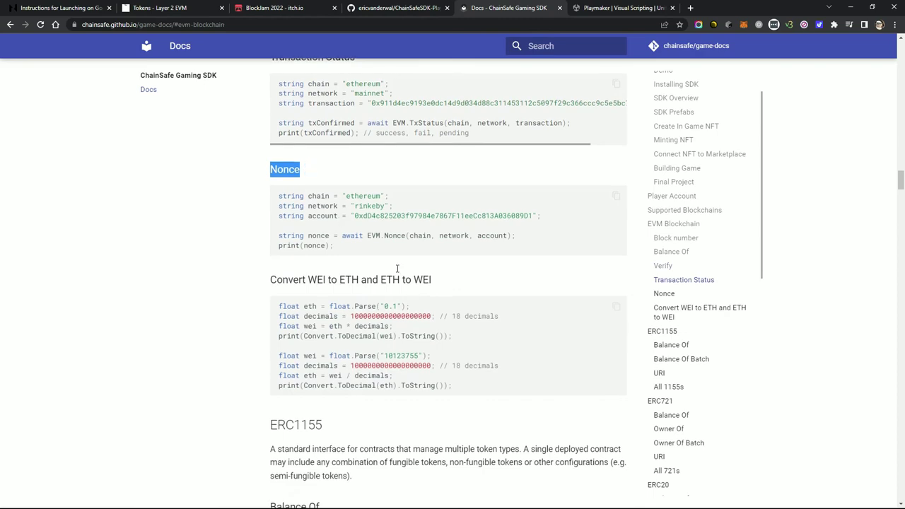
Highlight the ERC721 Balance Of, Owner Of, URI and All 721s headings
scroll(397, 268, "down", 2)
scroll(397, 349, "down", 3)
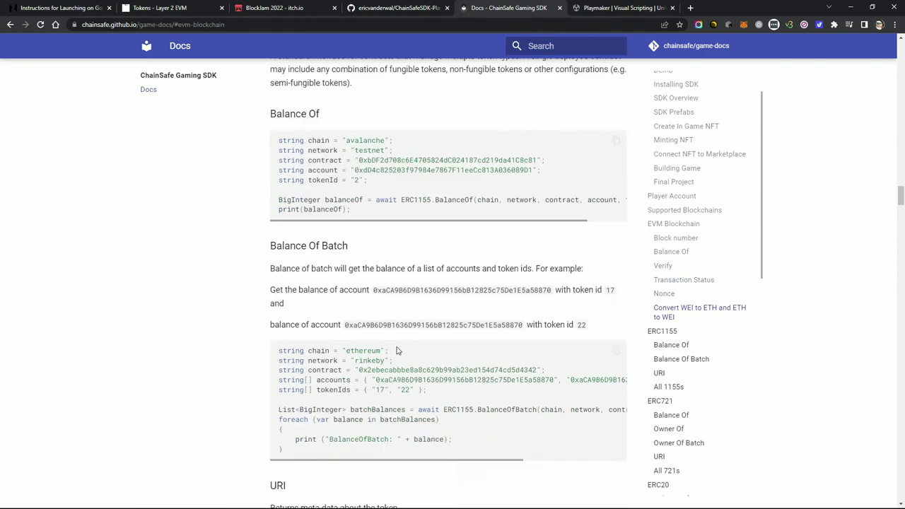
scroll(398, 354, "down", 8)
scroll(400, 364, "down", 3)
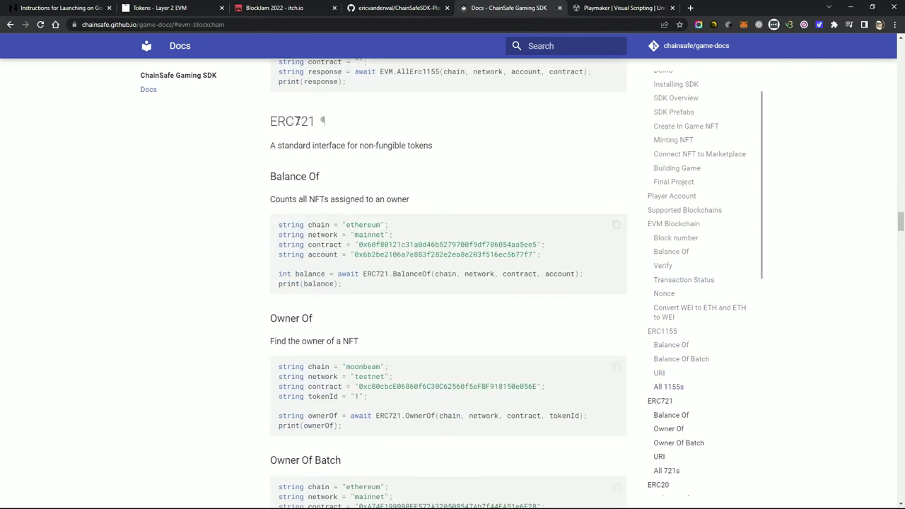
triple_click(295, 177)
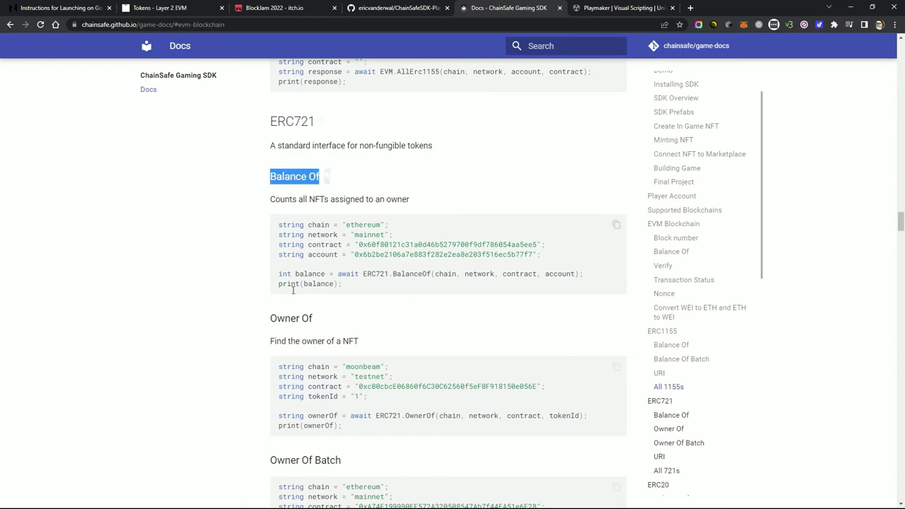
double_click(296, 319)
scroll(298, 269, "down", 5)
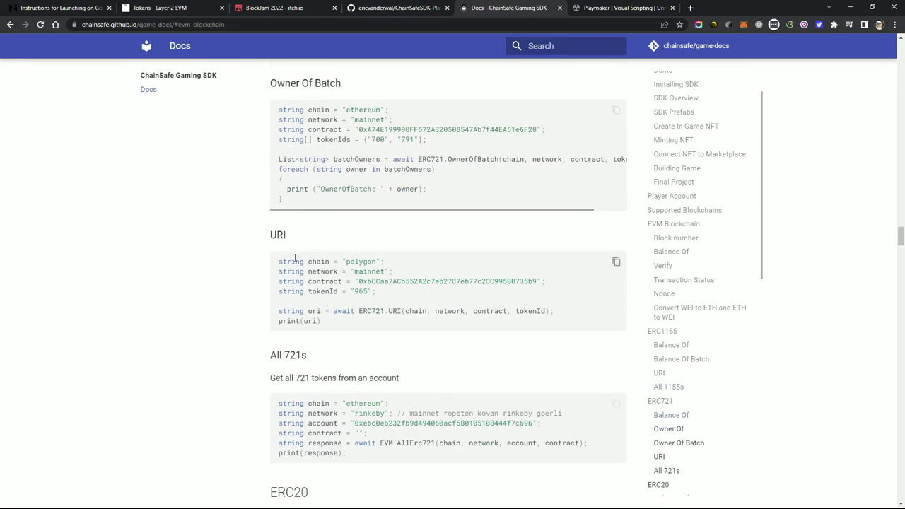
triple_click(278, 235)
scroll(280, 212, "down", 3)
triple_click(286, 165)
Scroll on through the ERC20 examples and back up to All 721s
scroll(414, 378, "down", 8)
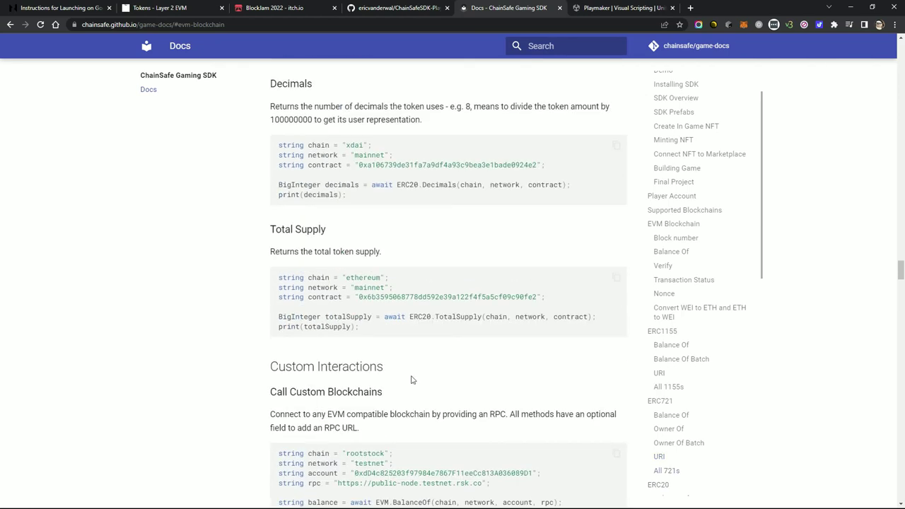
scroll(408, 382, "down", 8)
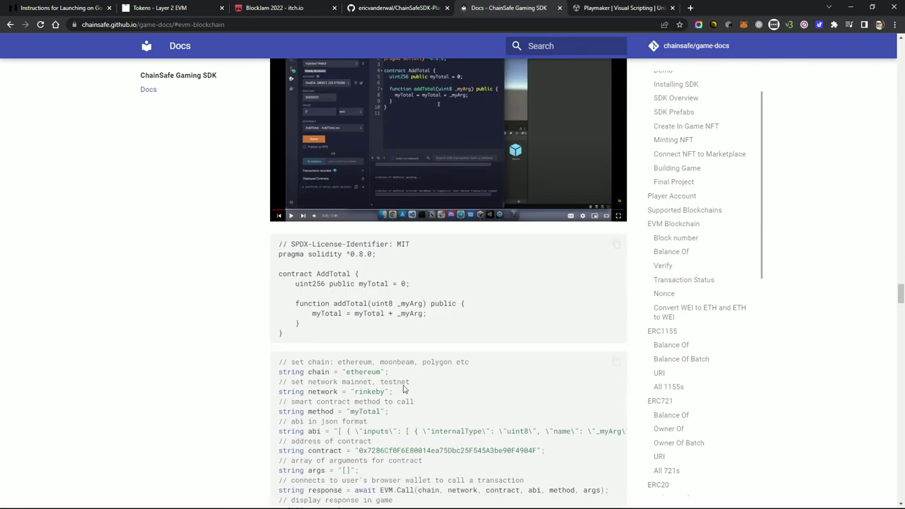
scroll(404, 389, "down", 4)
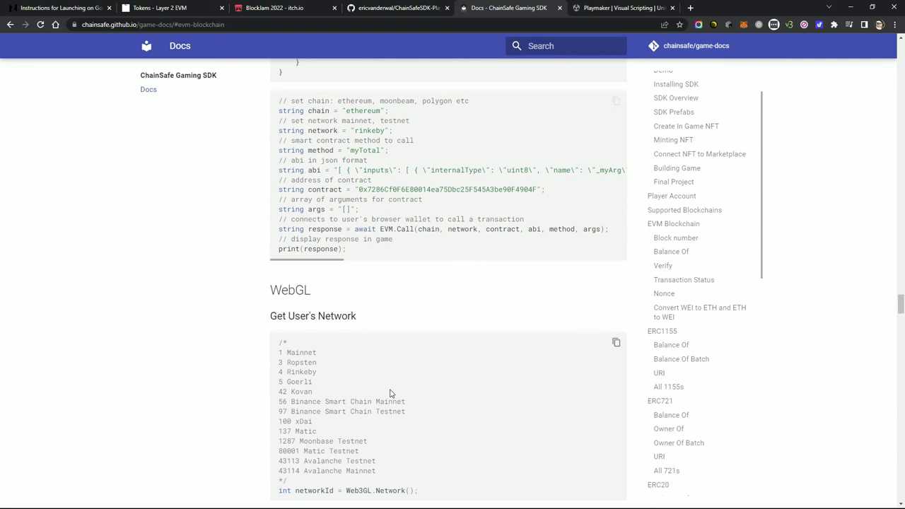
scroll(664, 311, "up", 1)
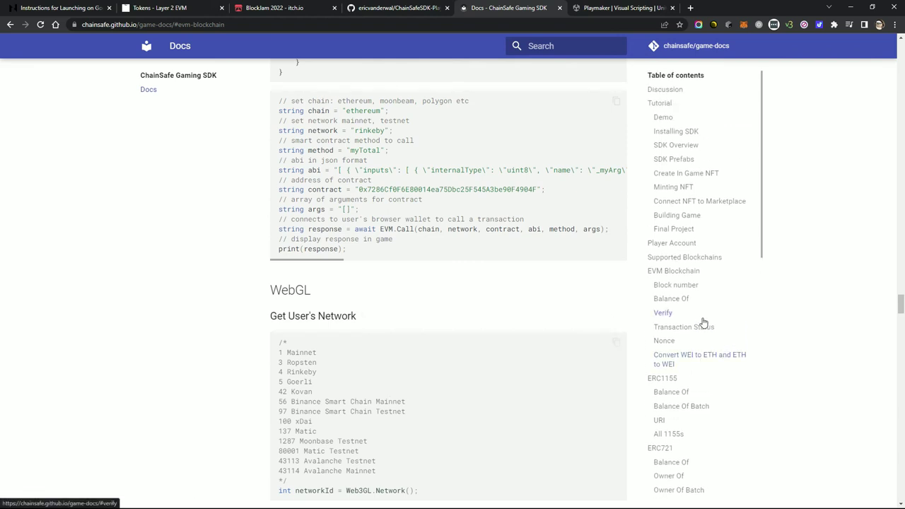
scroll(601, 349, "up", 5)
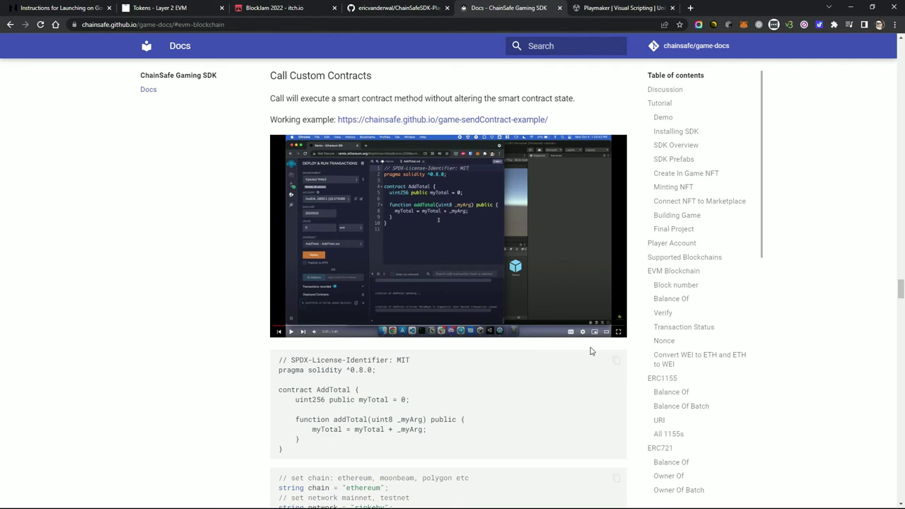
scroll(591, 351, "up", 8)
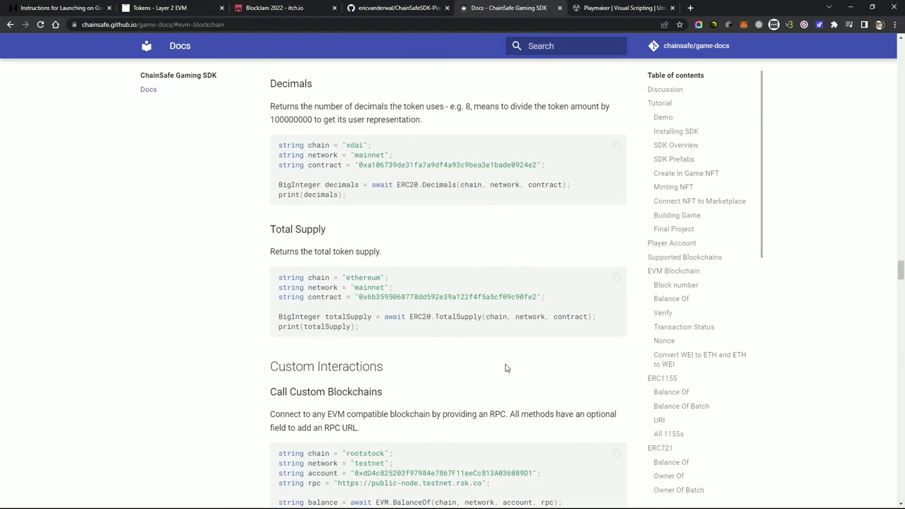
scroll(511, 370, "up", 3)
scroll(506, 368, "up", 3)
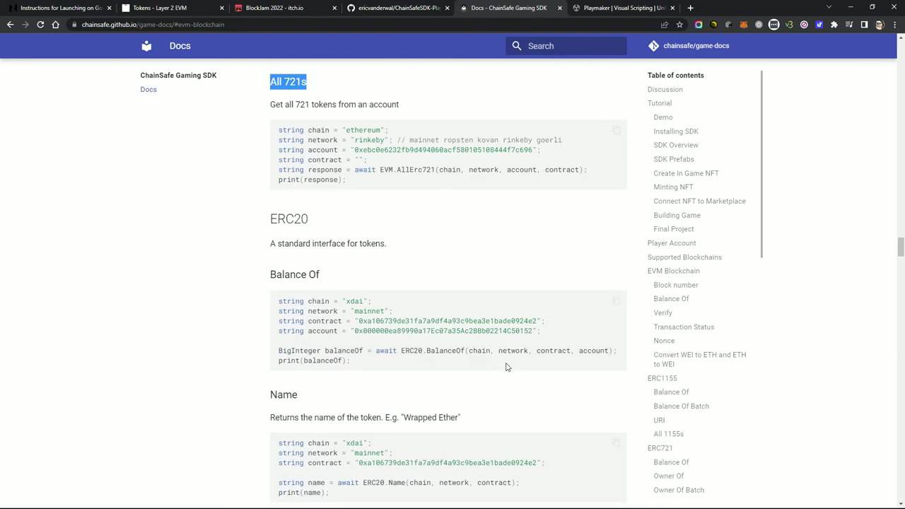
scroll(506, 367, "up", 2)
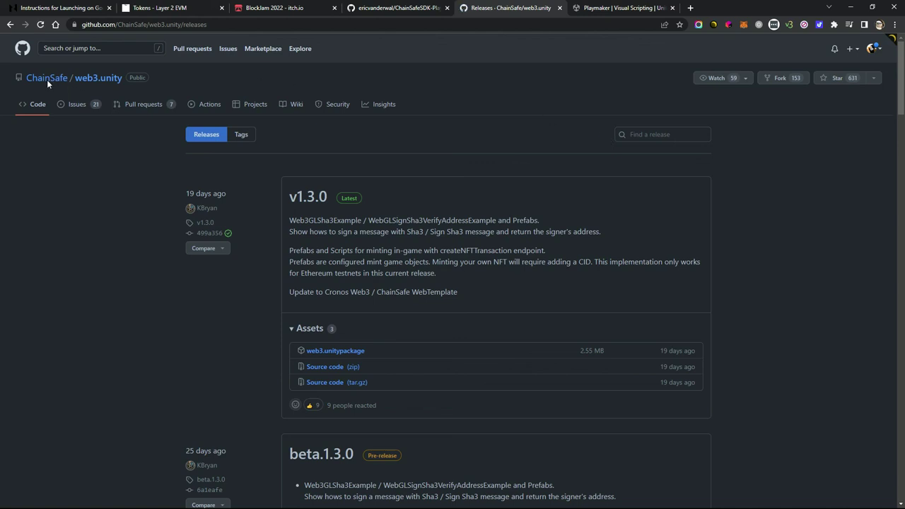
mouse_move(48, 82)
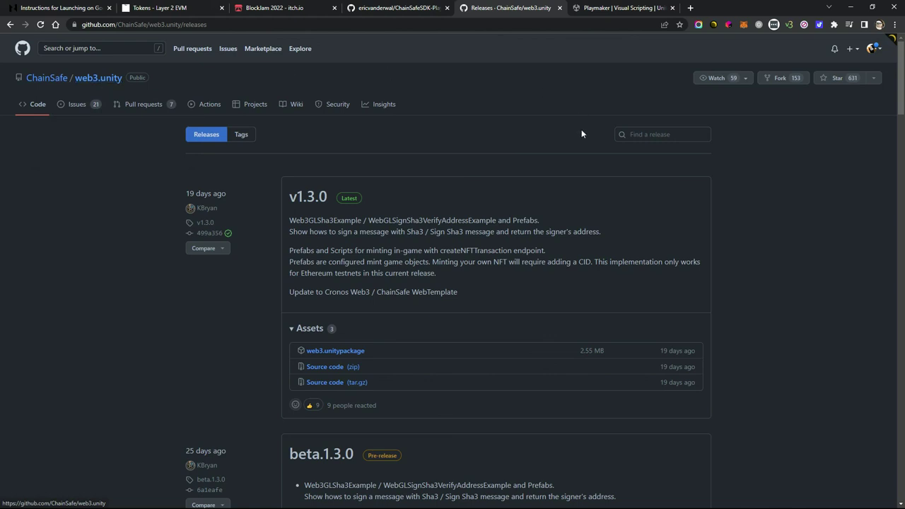
scroll(581, 149, "down", 2)
scroll(369, 288, "up", 1)
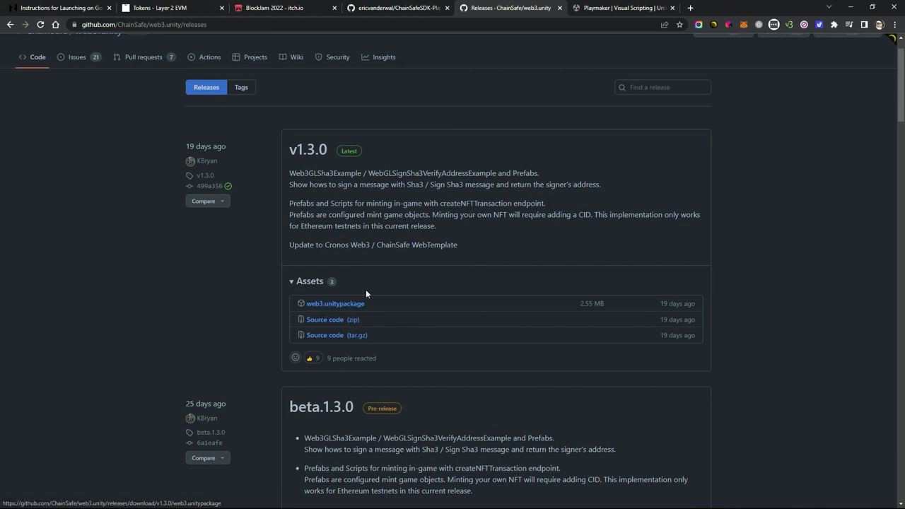
scroll(421, 282, "up", 1)
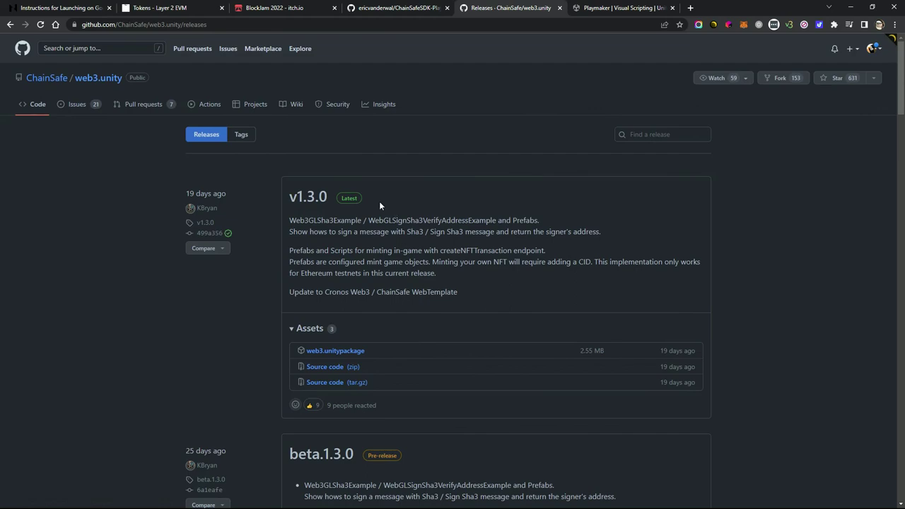
scroll(420, 314, "down", 6)
scroll(368, 290, "up", 6)
On the ChainSafeSDK-Playmaker repo, show the Code dropdown's Download ZIP option twice, closing it each time
left_click(389, 7)
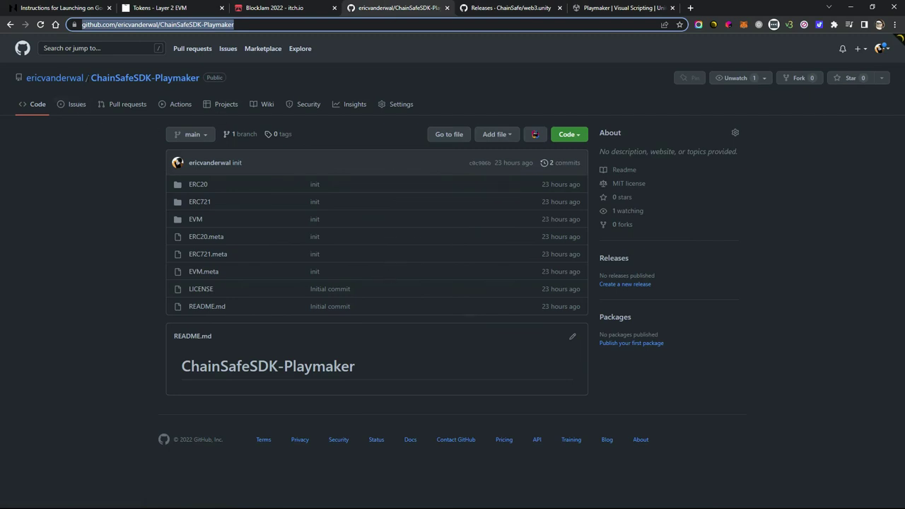
mouse_move(78, 84)
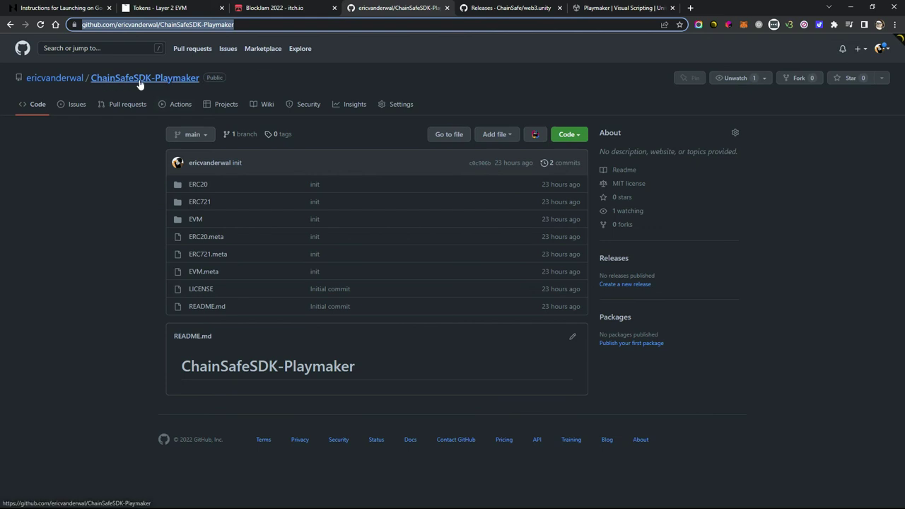
left_click(576, 137)
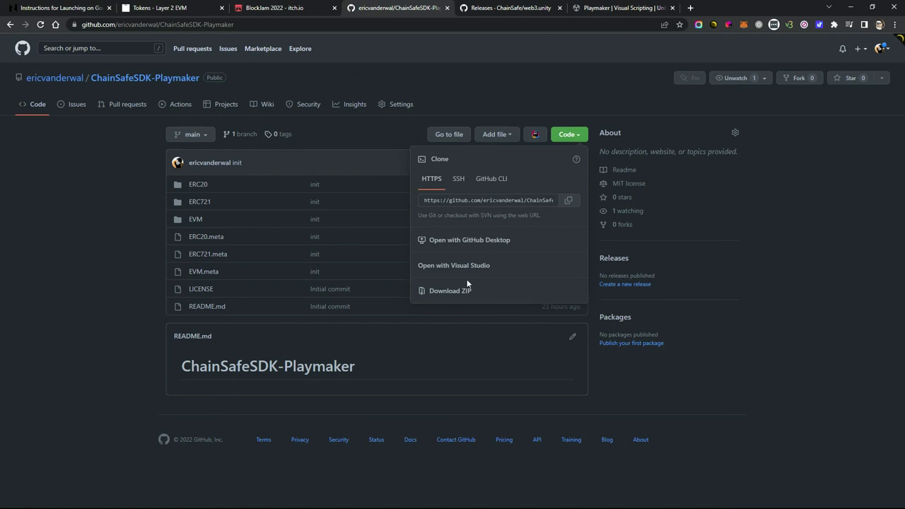
left_click(437, 348)
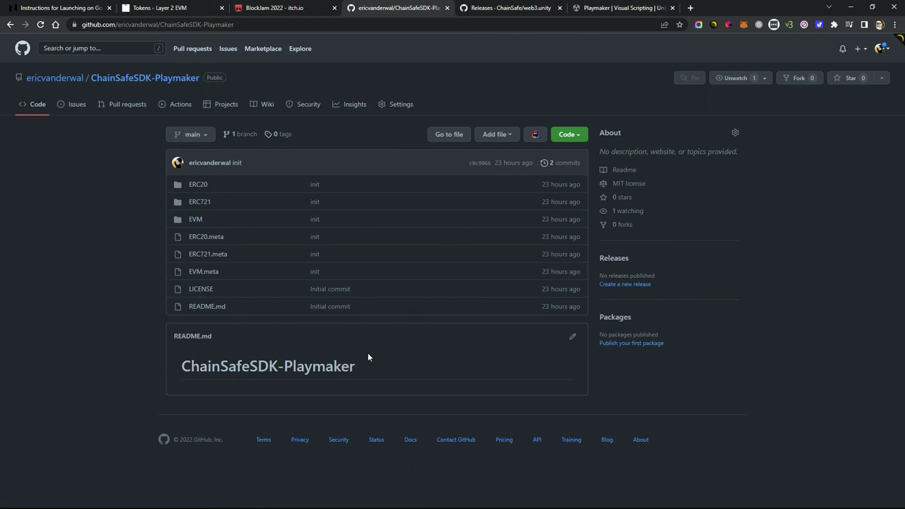
left_click(581, 136)
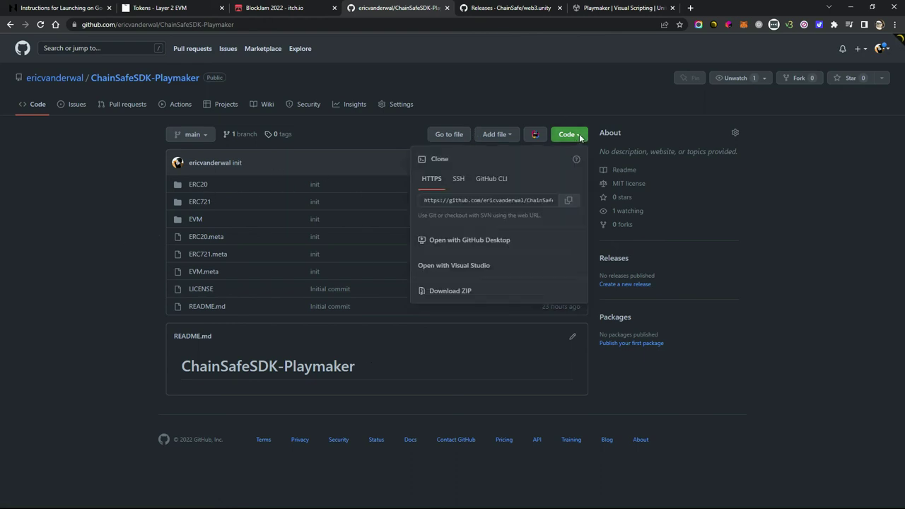
left_click(451, 353)
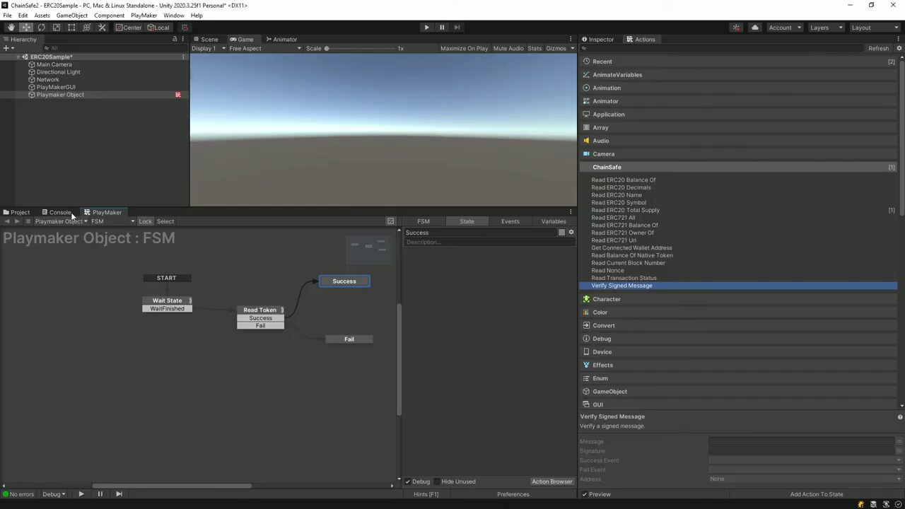
Back in Unity, select the PlaymakerChainsafeSDK folder in the Project tab's Assets tree
left_click(62, 213)
left_click(32, 214)
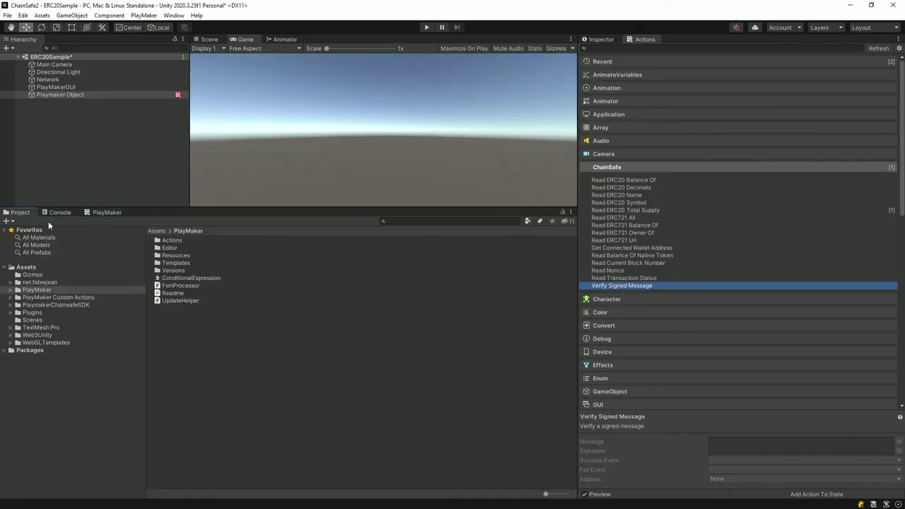
left_click(53, 305)
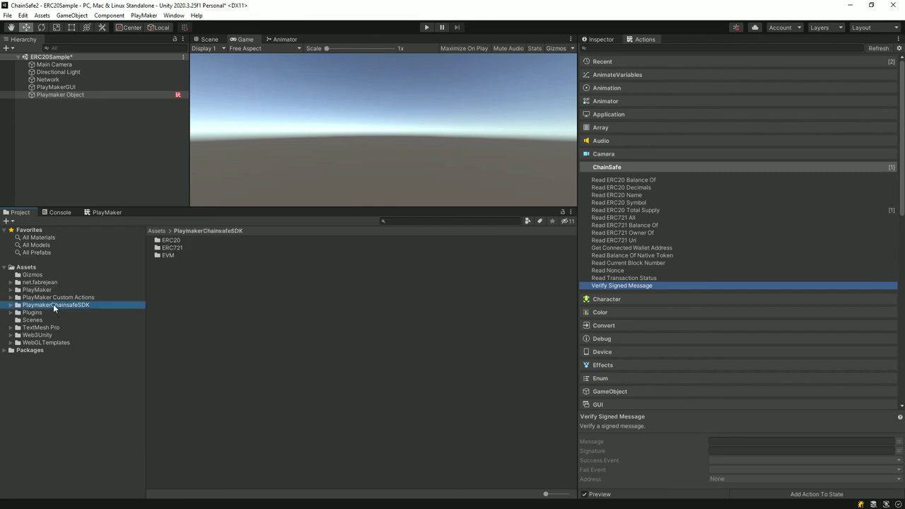